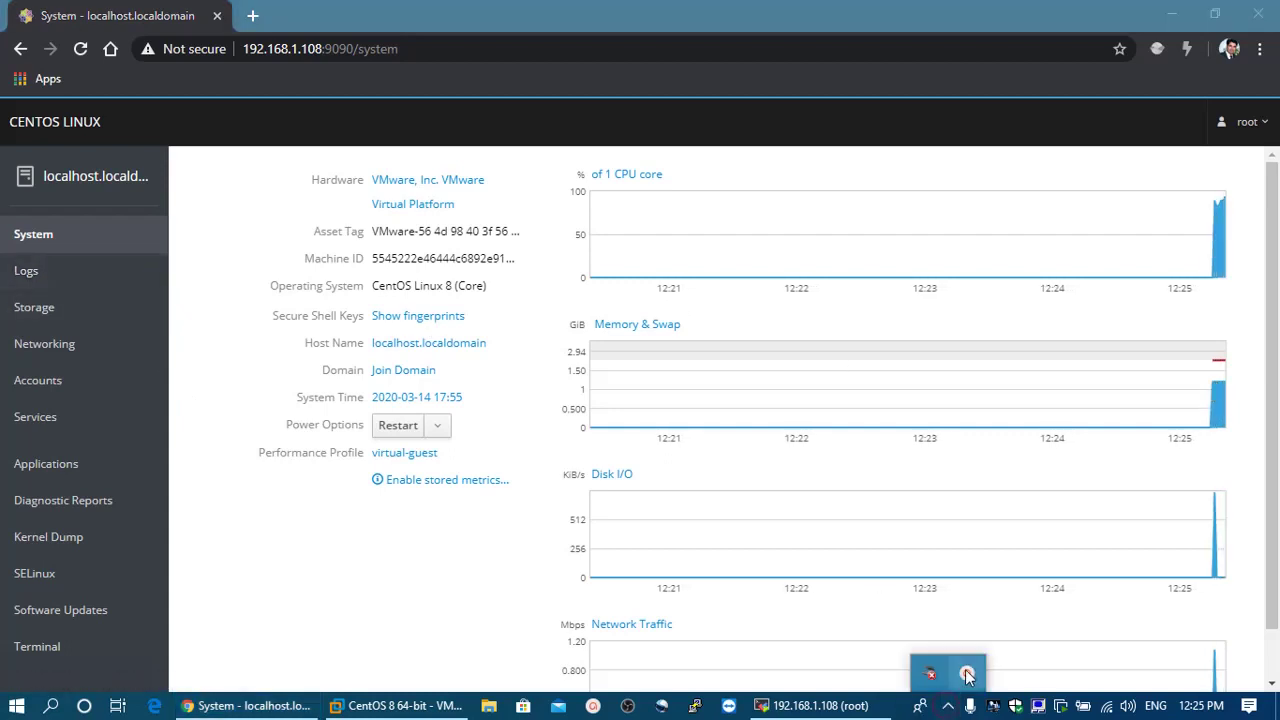
mouse_move(968, 670)
drag(1005, 568, 1133, 8)
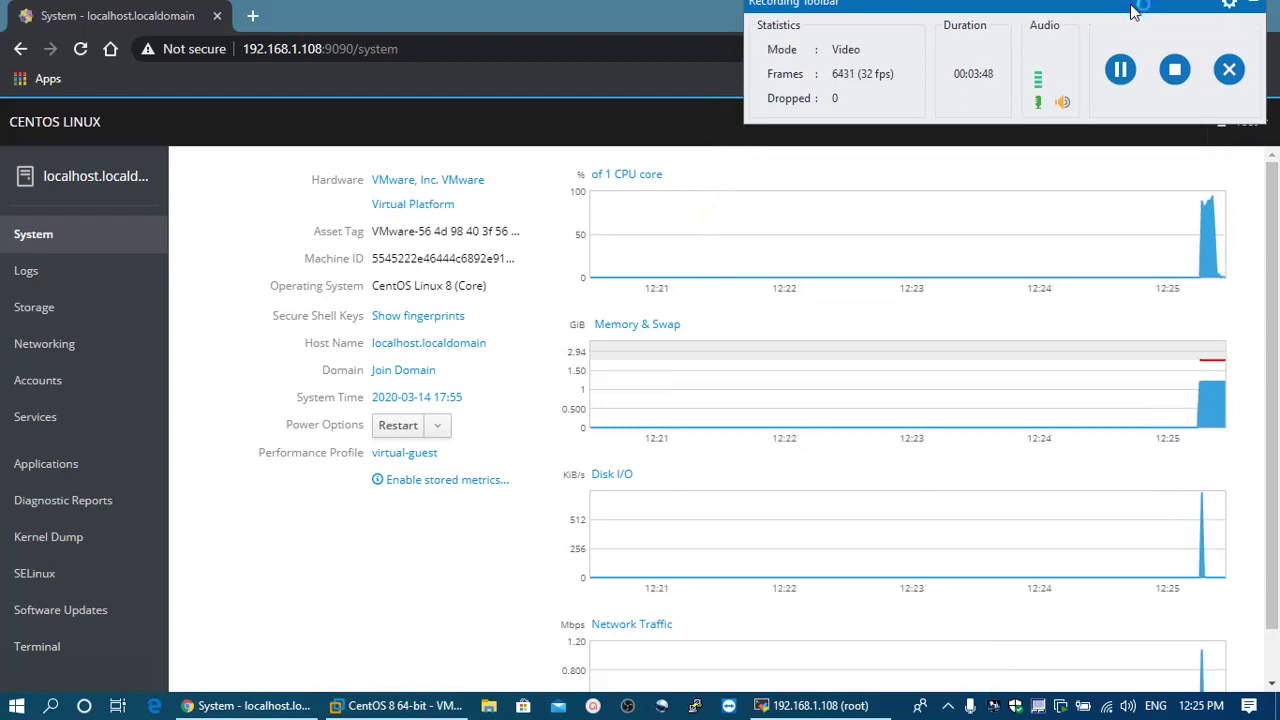
click(1120, 68)
click(1120, 68)
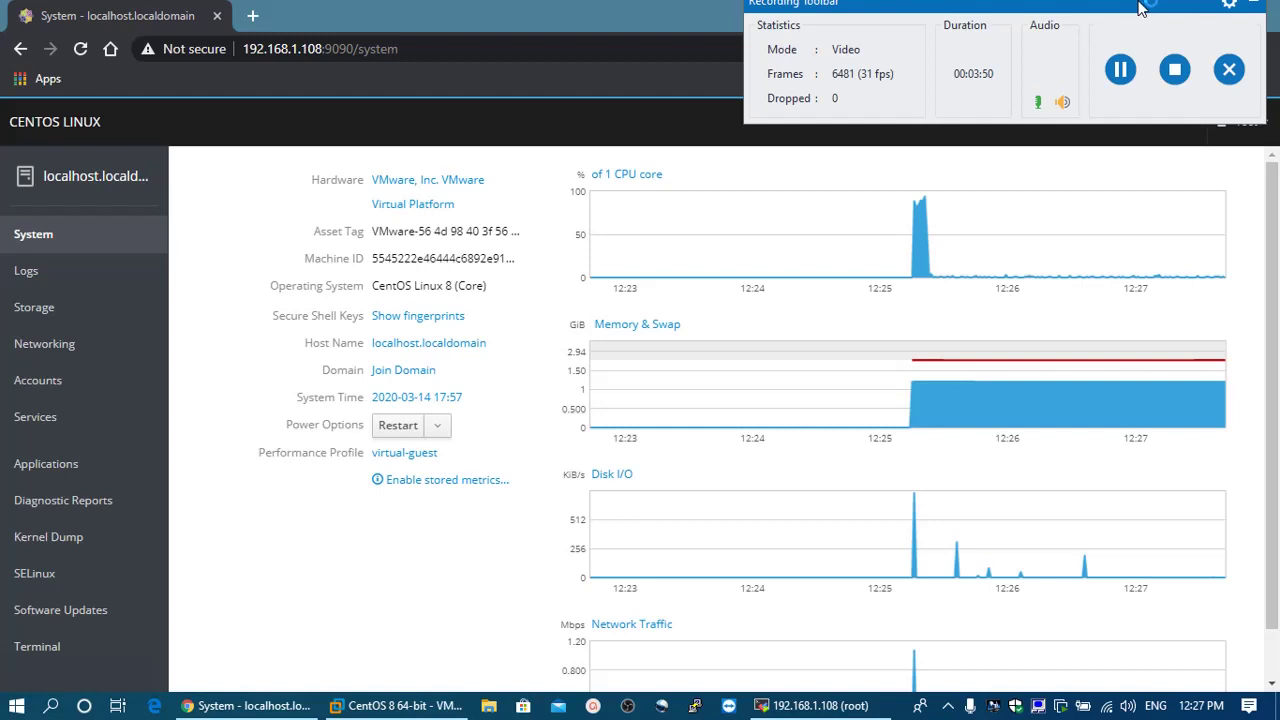
drag(1140, 8, 1088, 268)
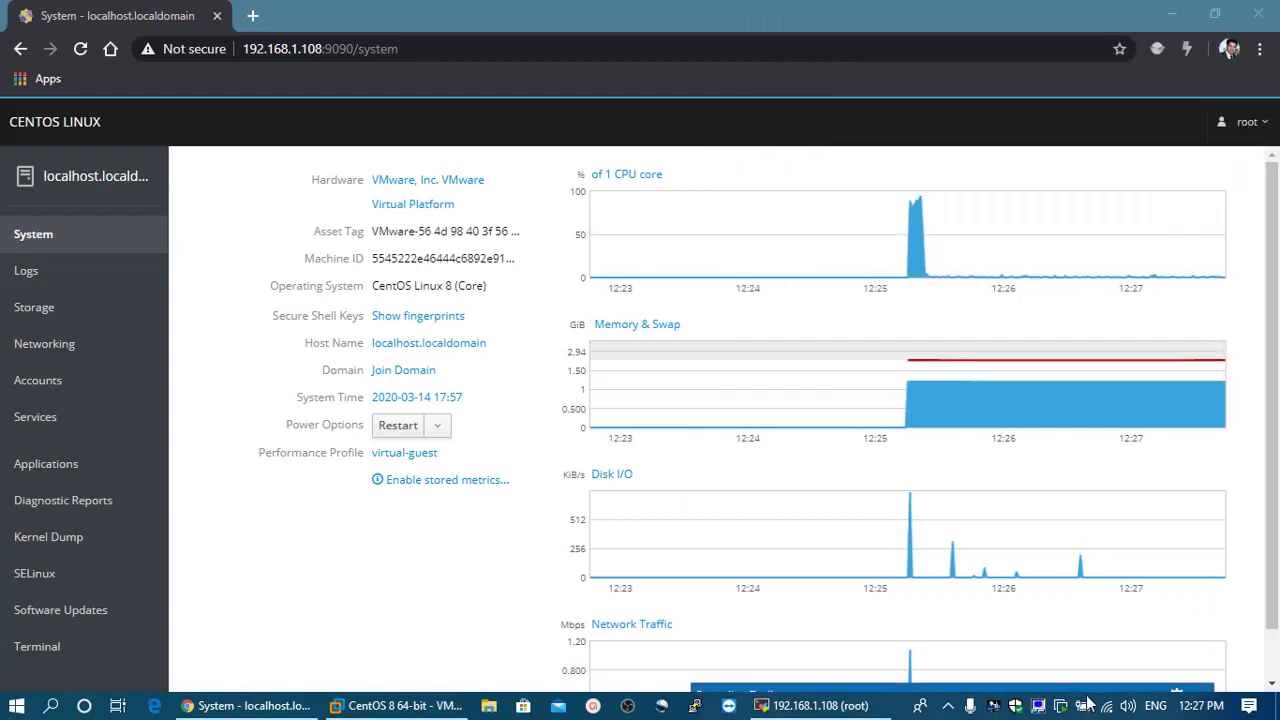
Review the CPU, memory, disk I/O and network traffic graphs on the System page.
click(1272, 320)
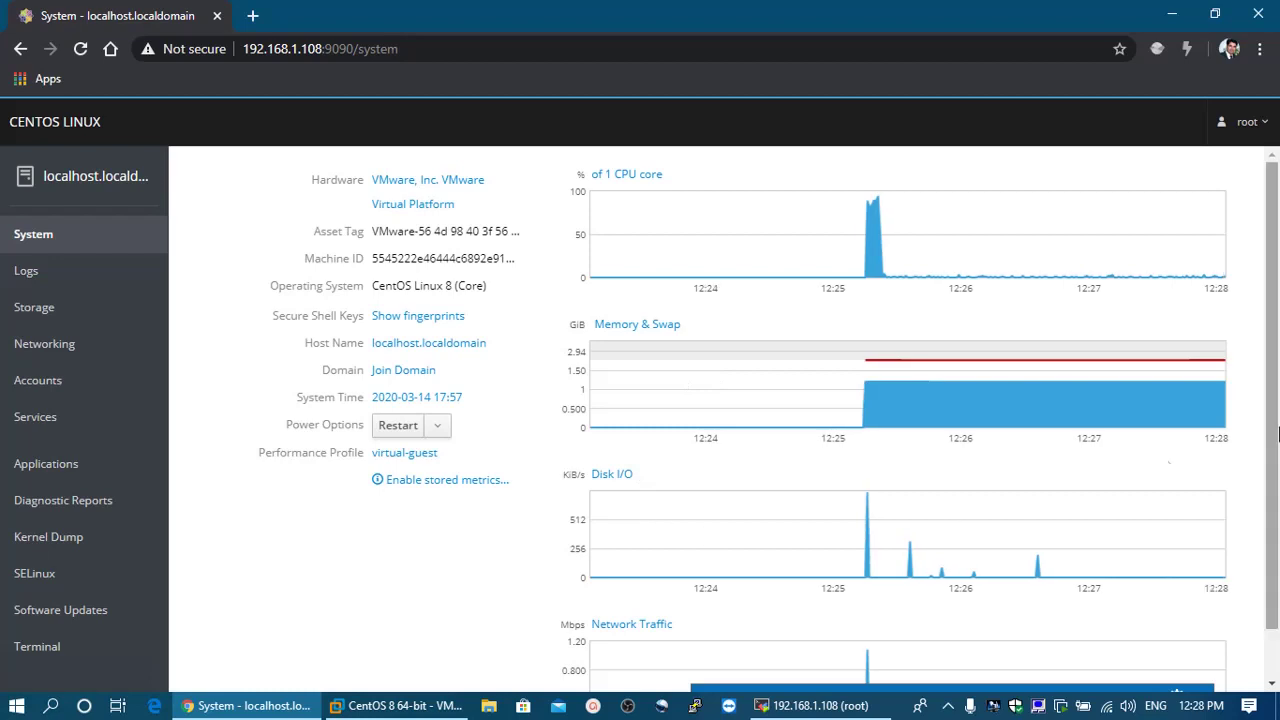
drag(1278, 432, 1278, 505)
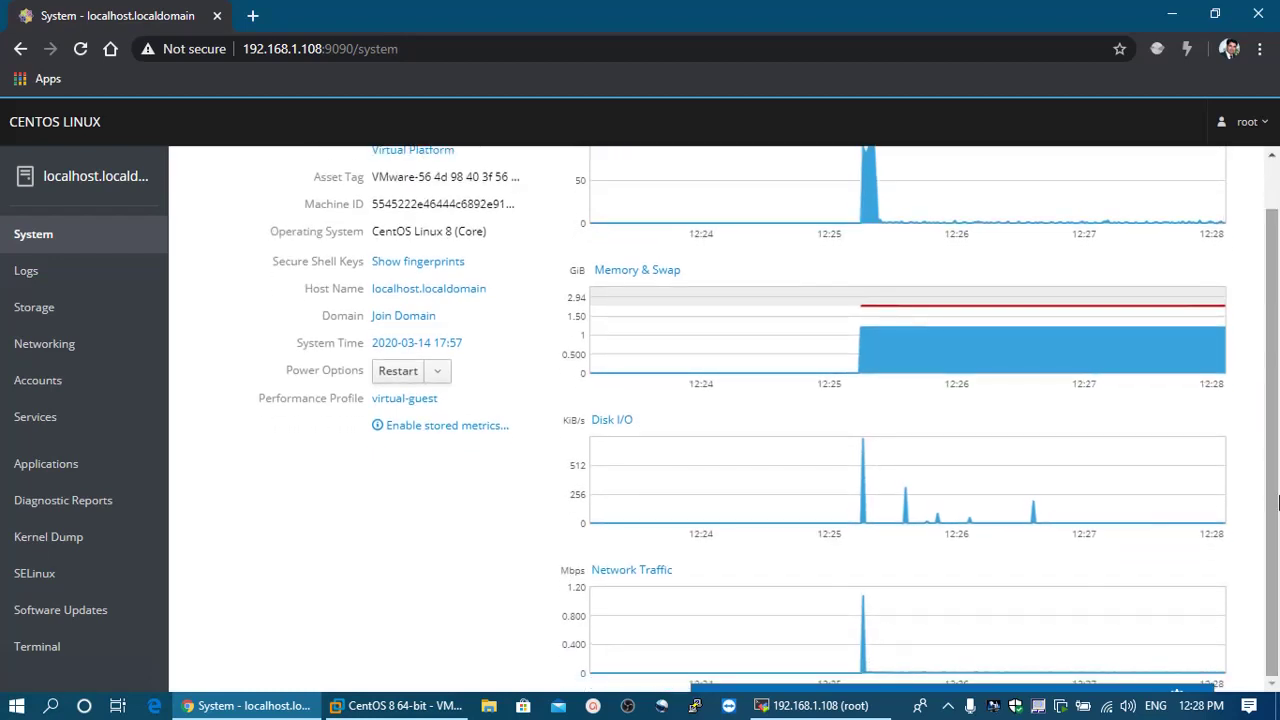
scroll(1278, 500, up, 1)
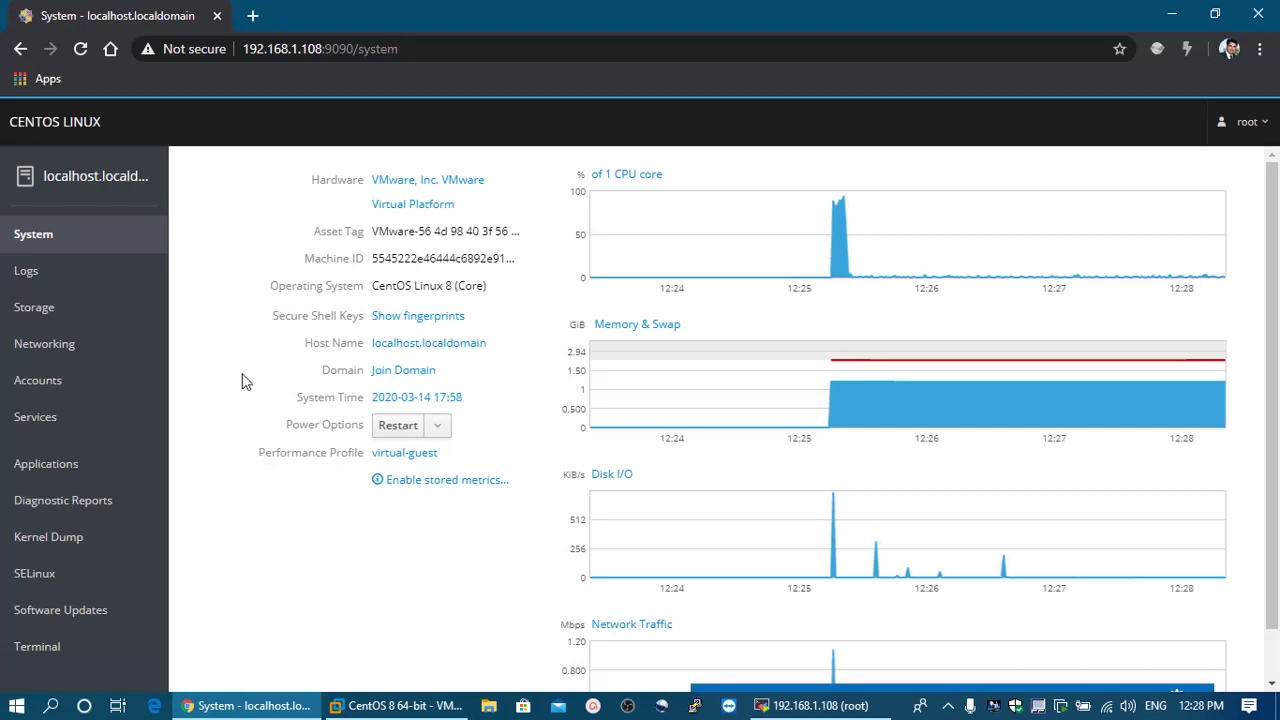
Open the Logs page and look through the available date-range and severity filter options without changing them.
click(73, 276)
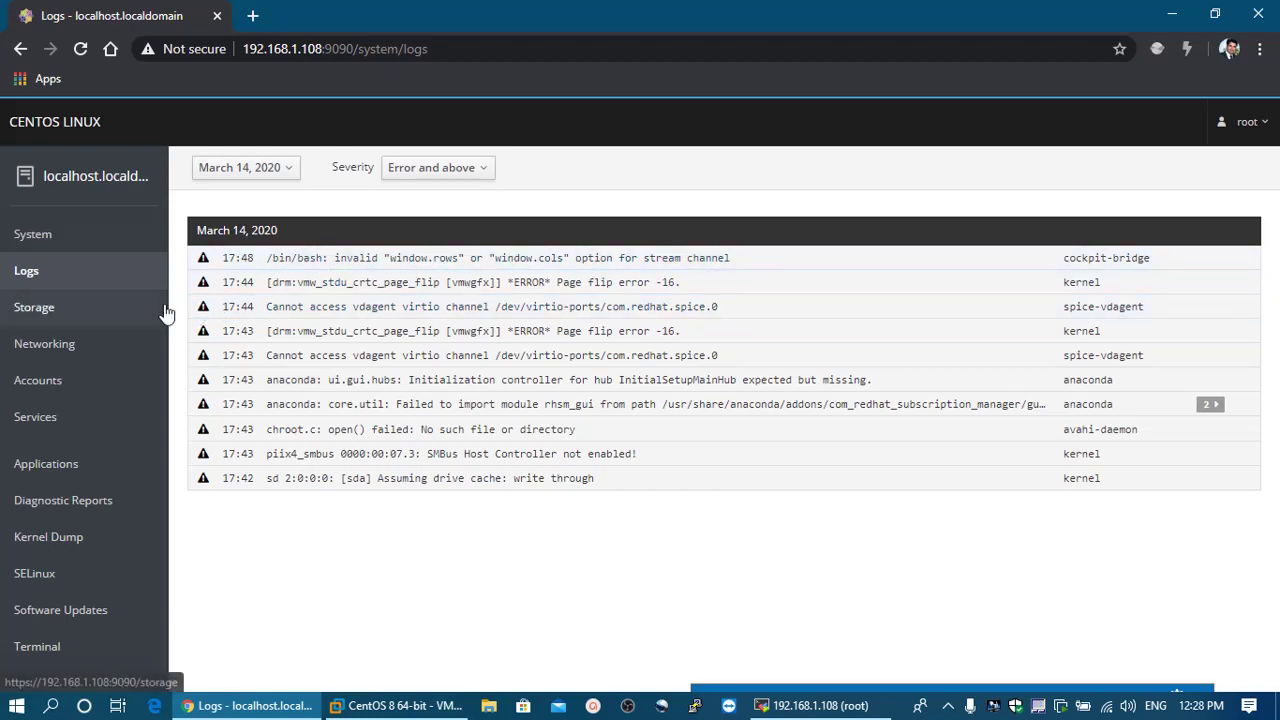
click(290, 170)
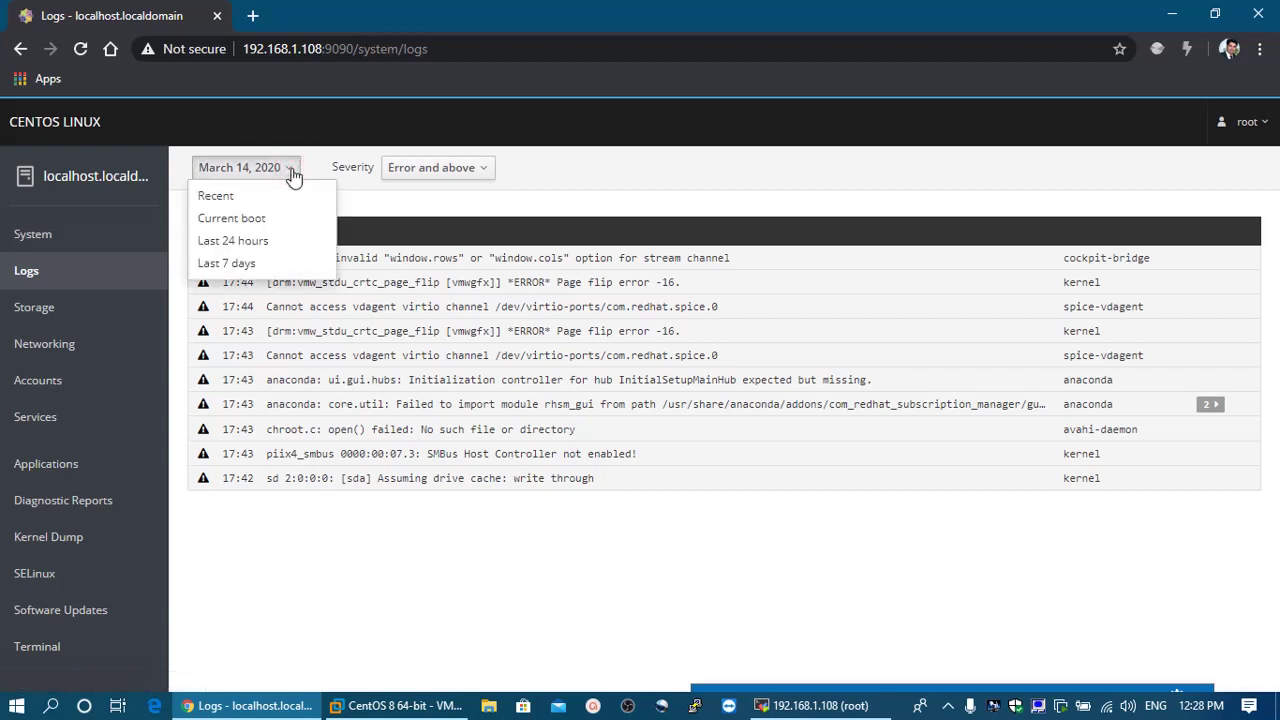
click(537, 174)
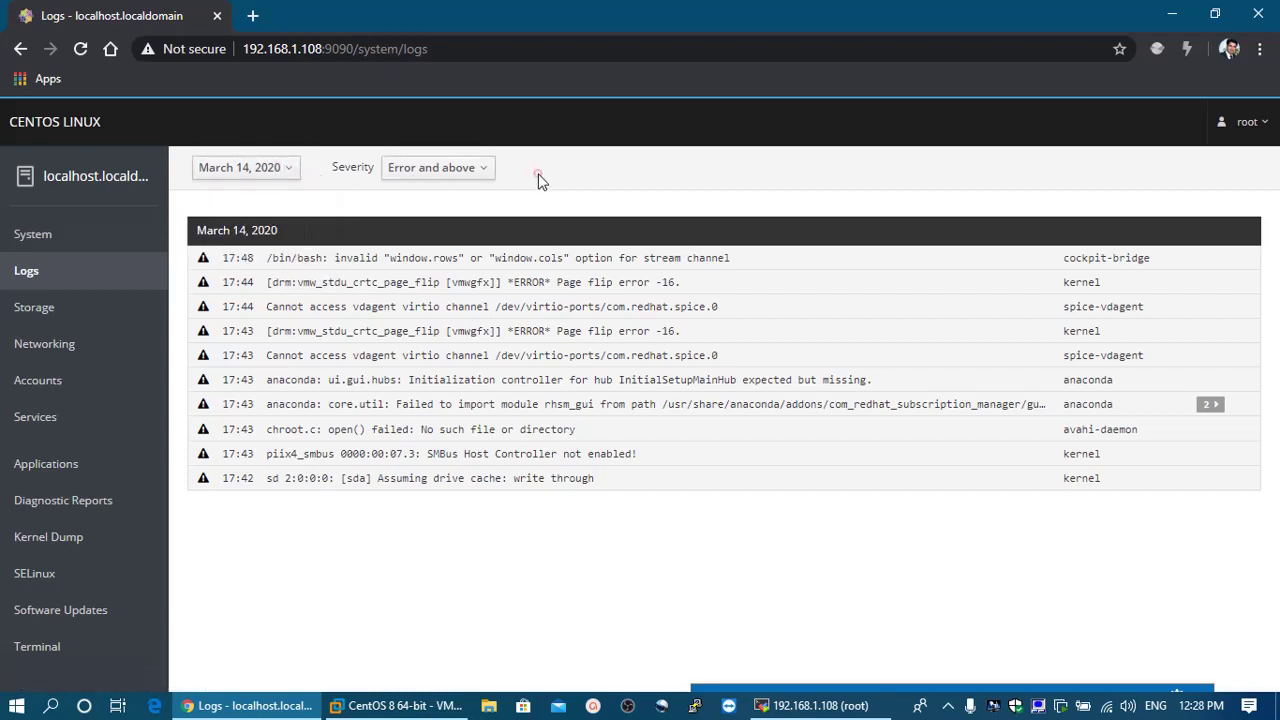
click(481, 170)
click(594, 170)
click(489, 172)
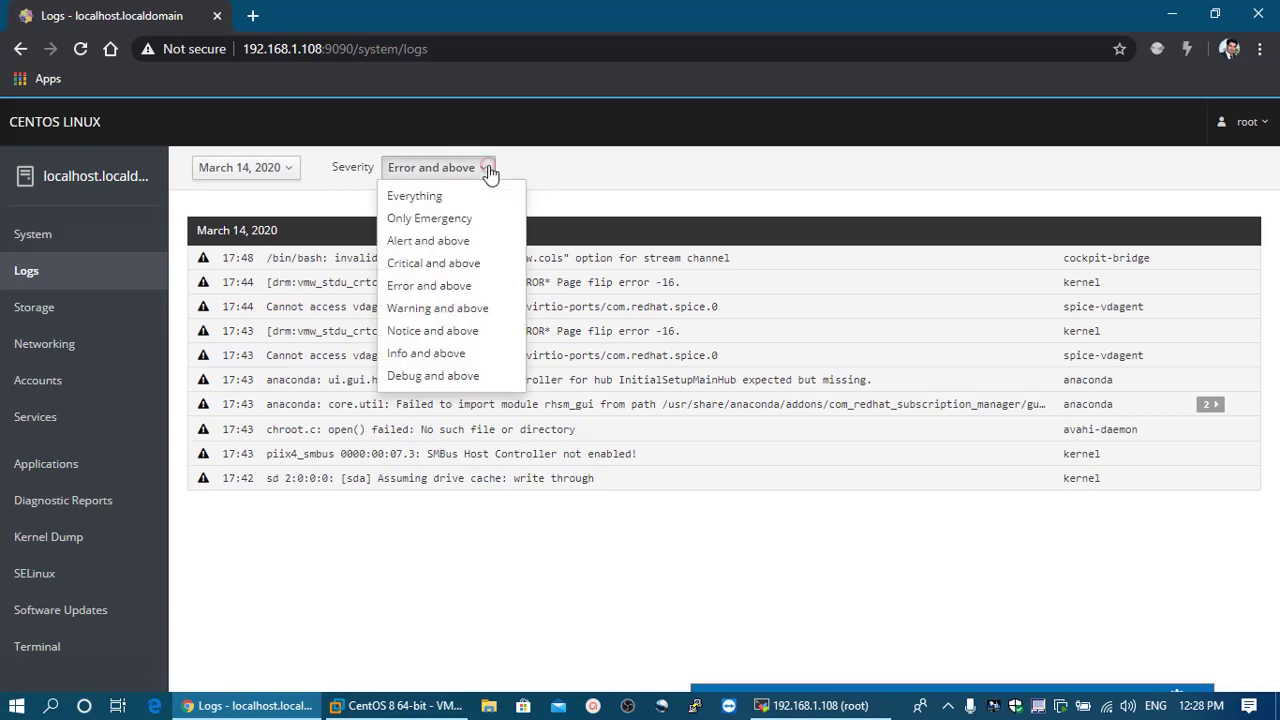
click(575, 183)
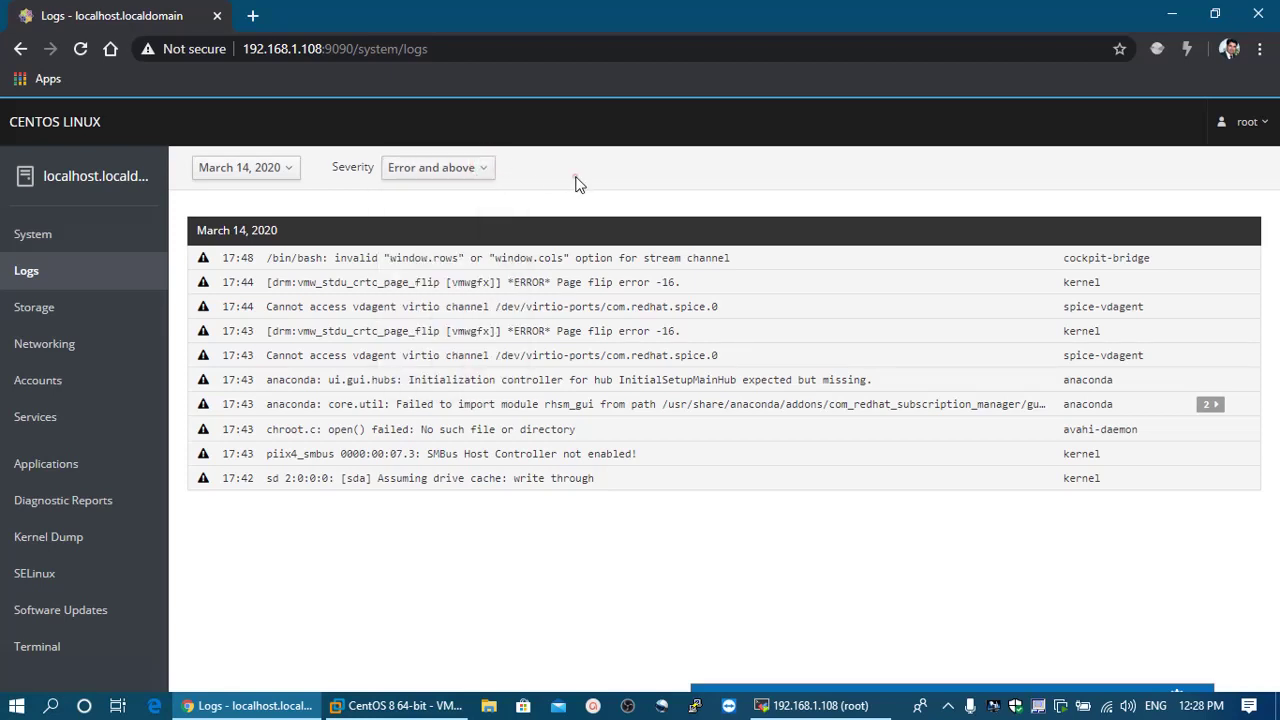
Open the Storage page and review its filesystems, volume groups, drives and storage logs.
click(62, 312)
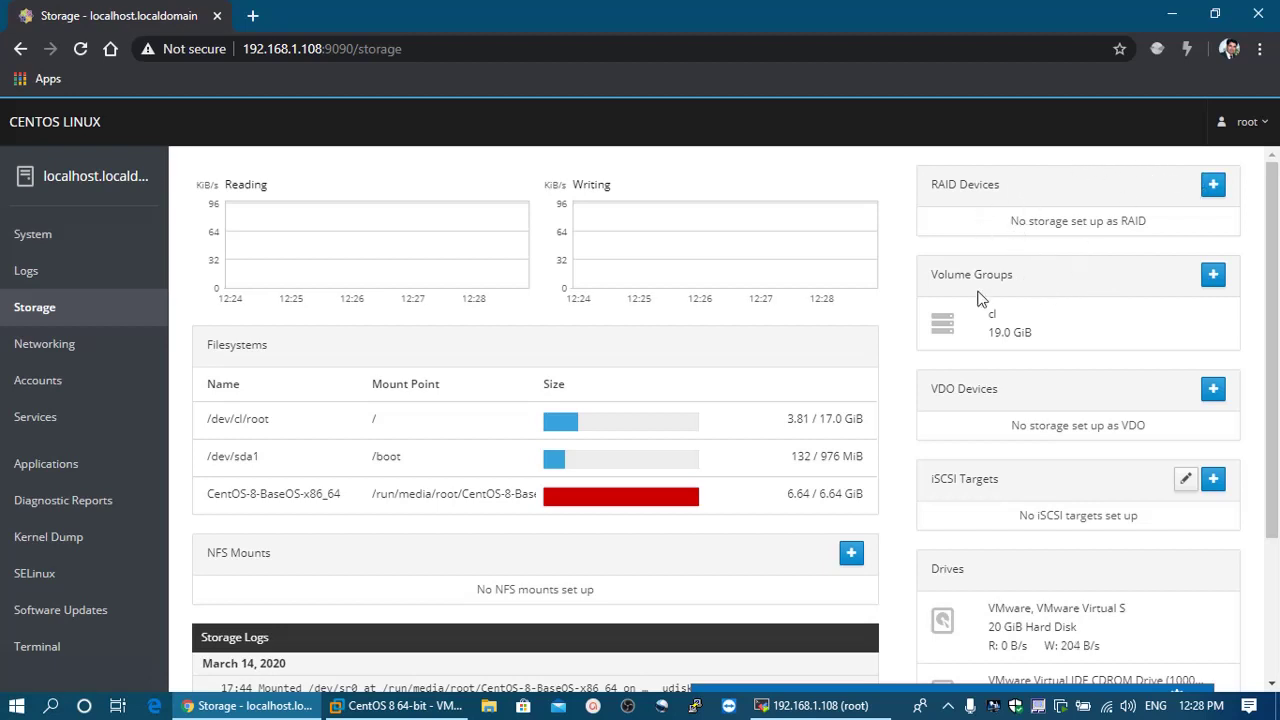
scroll(1050, 400, down, 1)
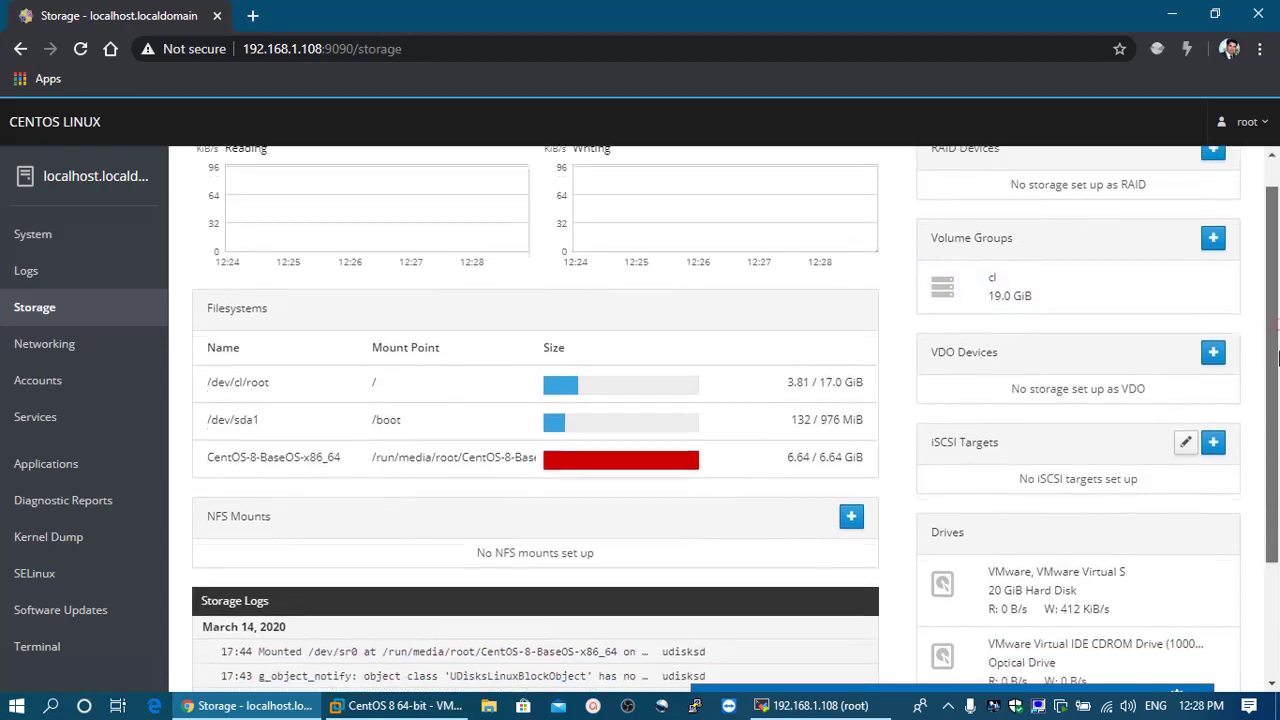
scroll(950, 375, up, 1)
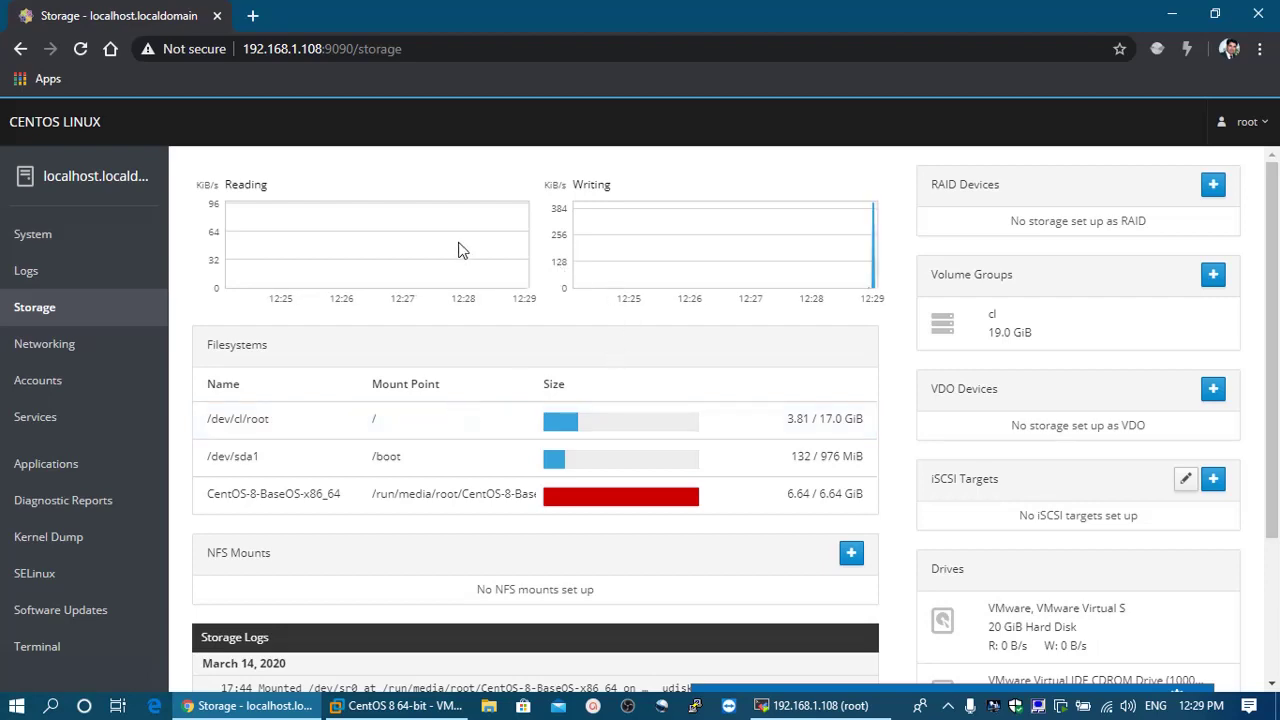
drag(1275, 345, 1277, 485)
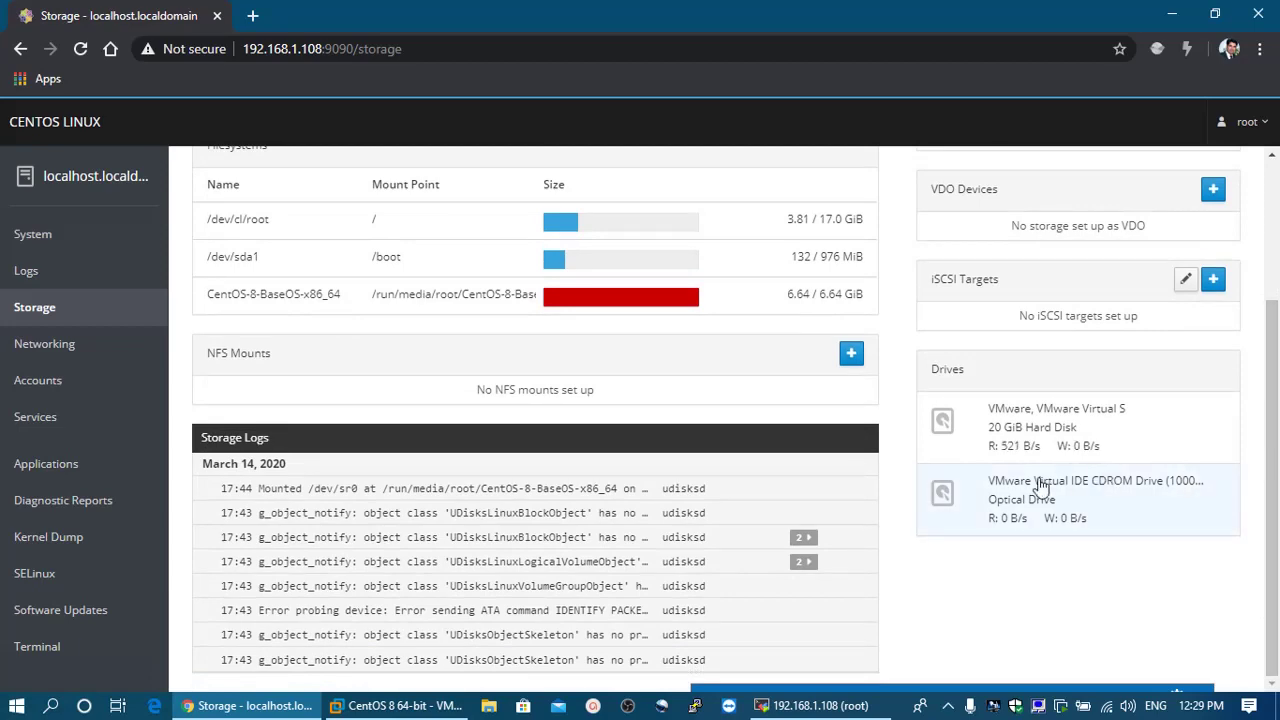
drag(1277, 390, 1277, 250)
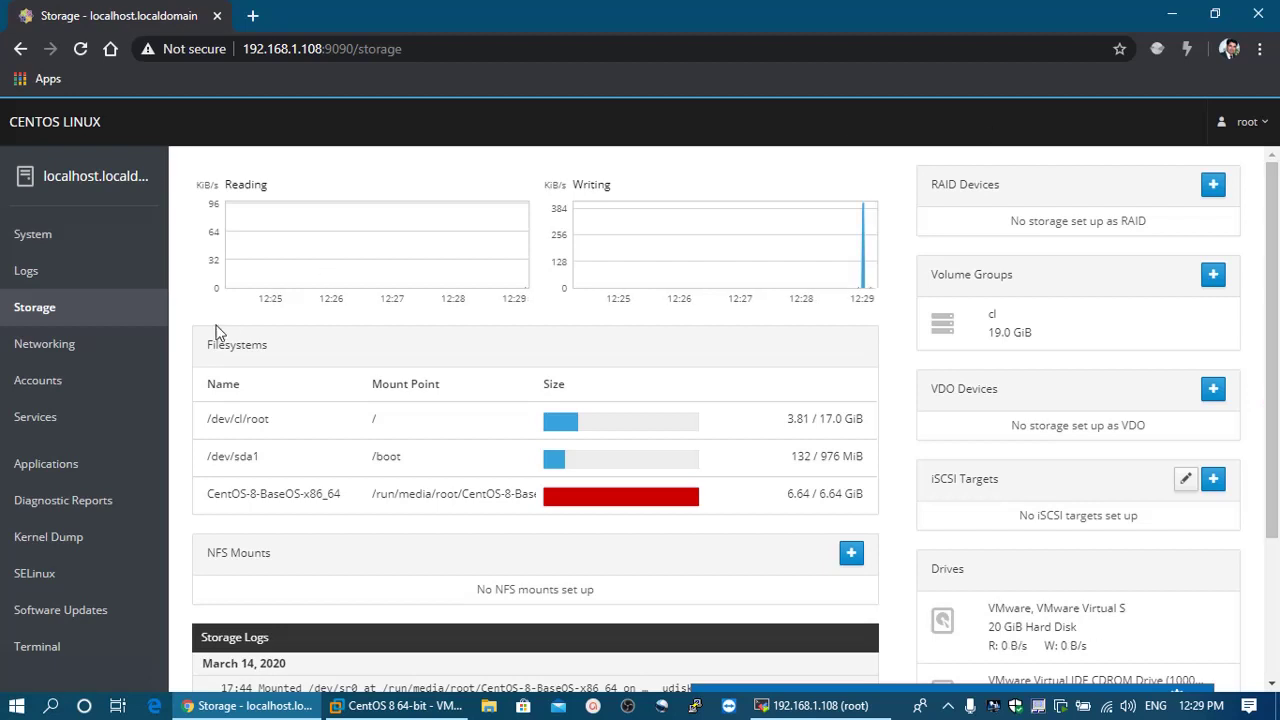
Review the firewall and interface sections of the Networking page, and view the user accounts on the Accounts page.
click(45, 350)
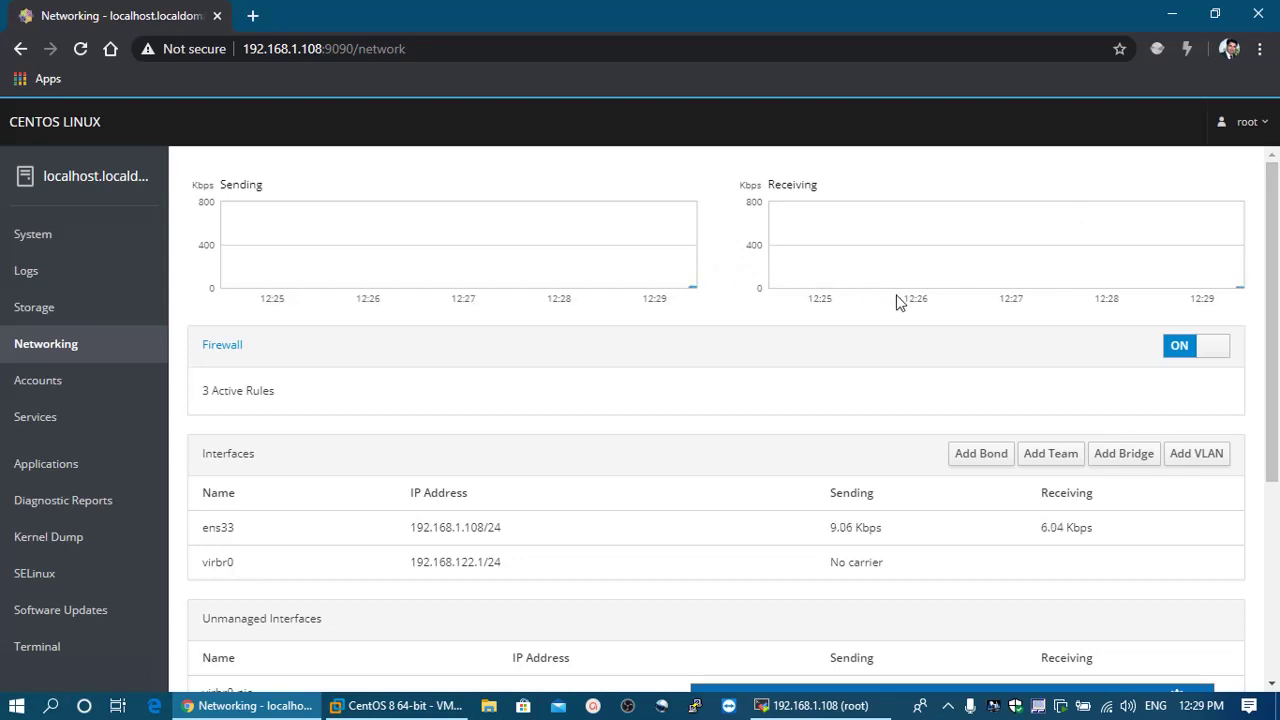
scroll(1277, 340, down, 1)
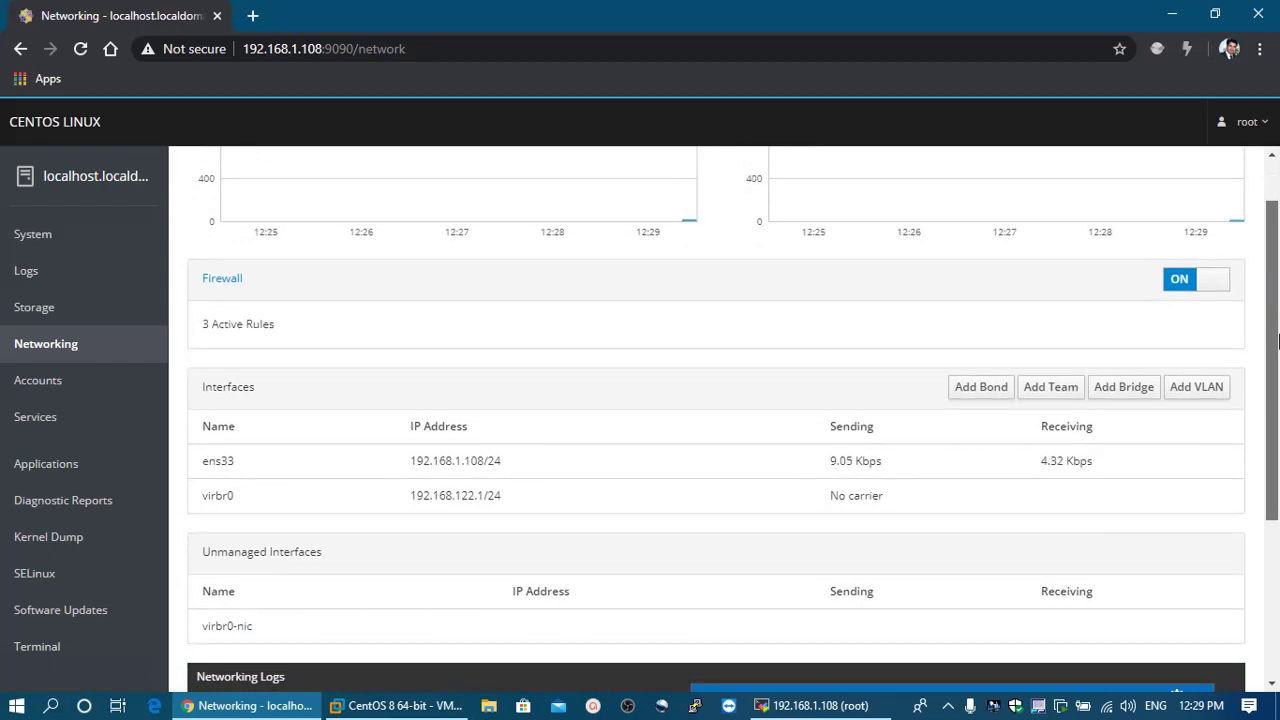
drag(1277, 342, 1277, 300)
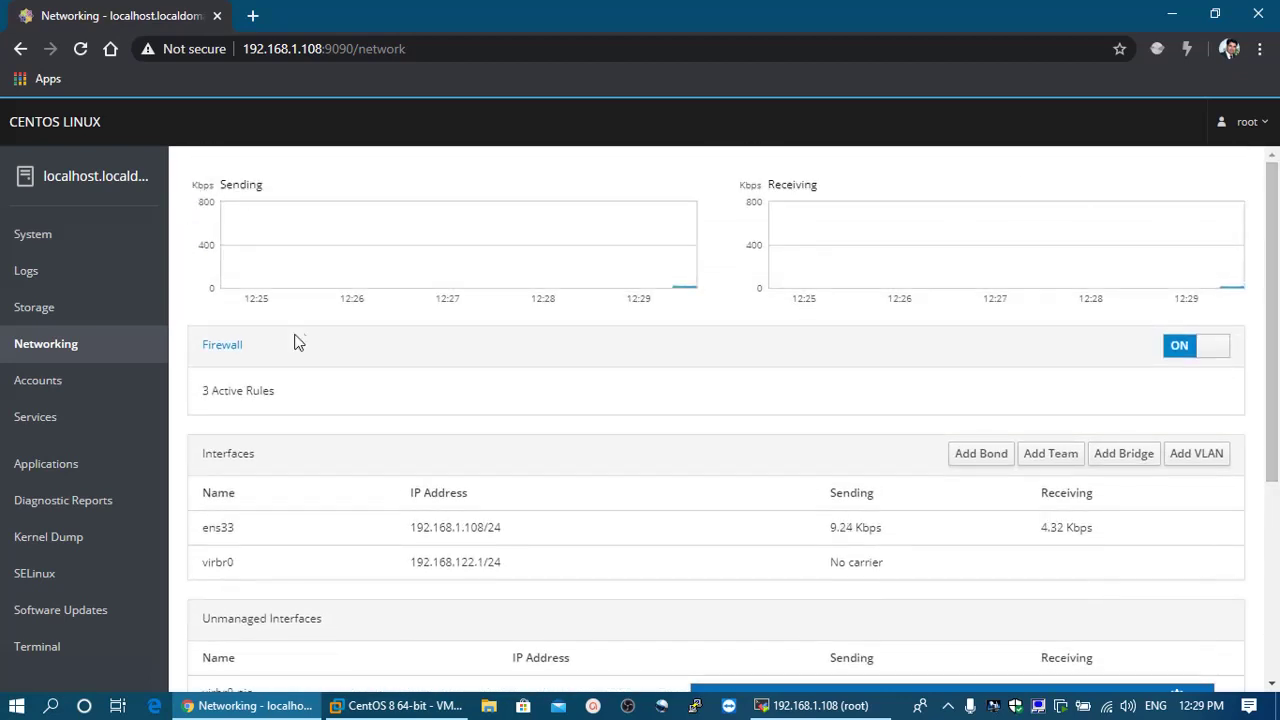
click(78, 386)
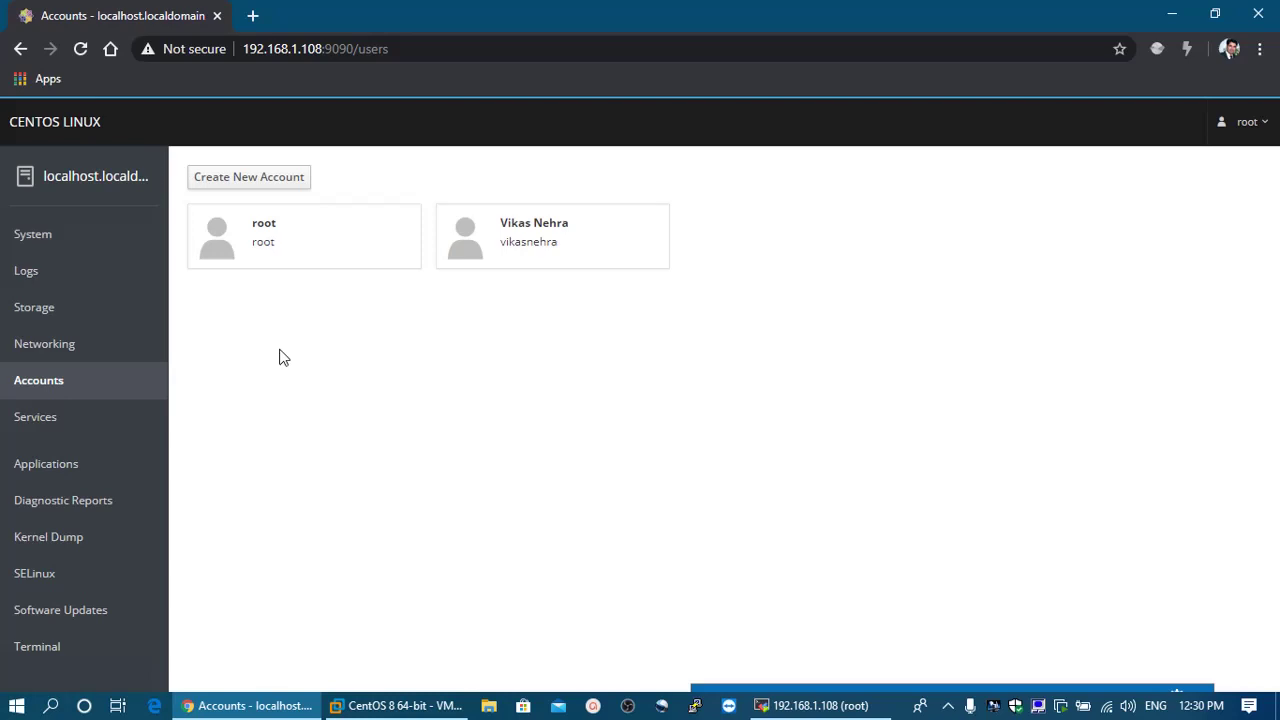
Open the Services page and examine the list of enabled system services.
click(35, 428)
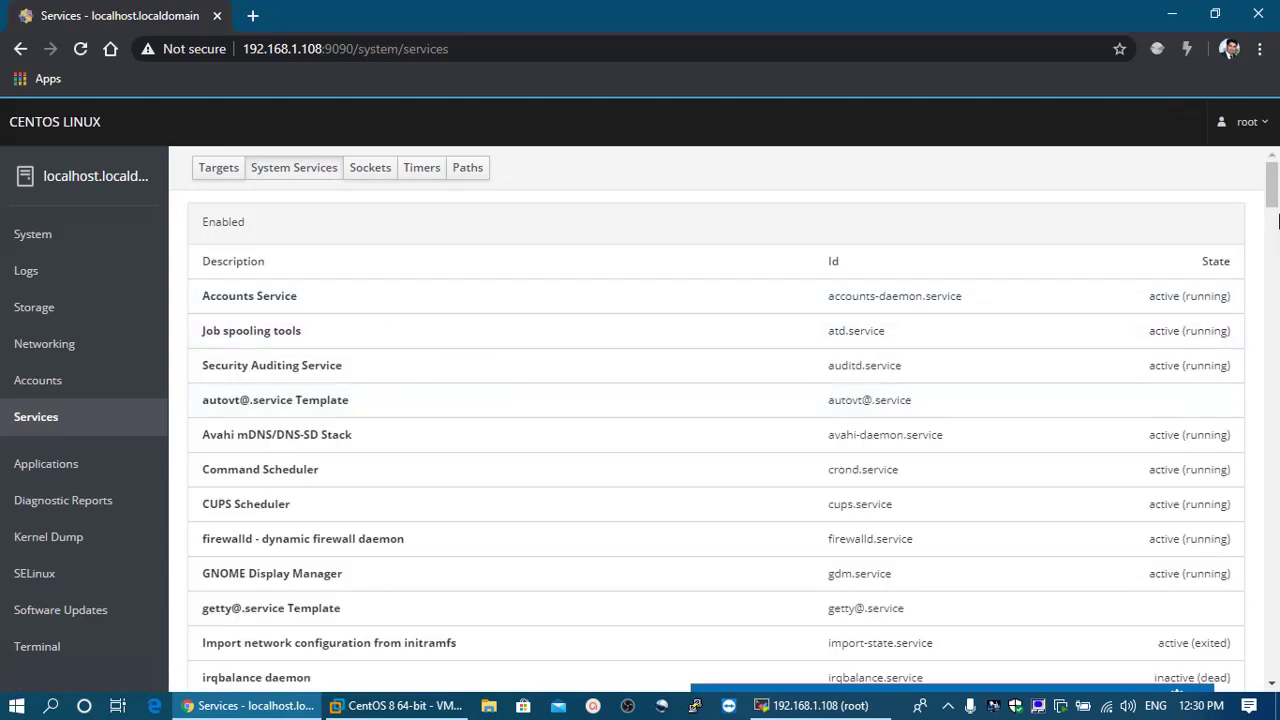
scroll(1278, 215, down, 1)
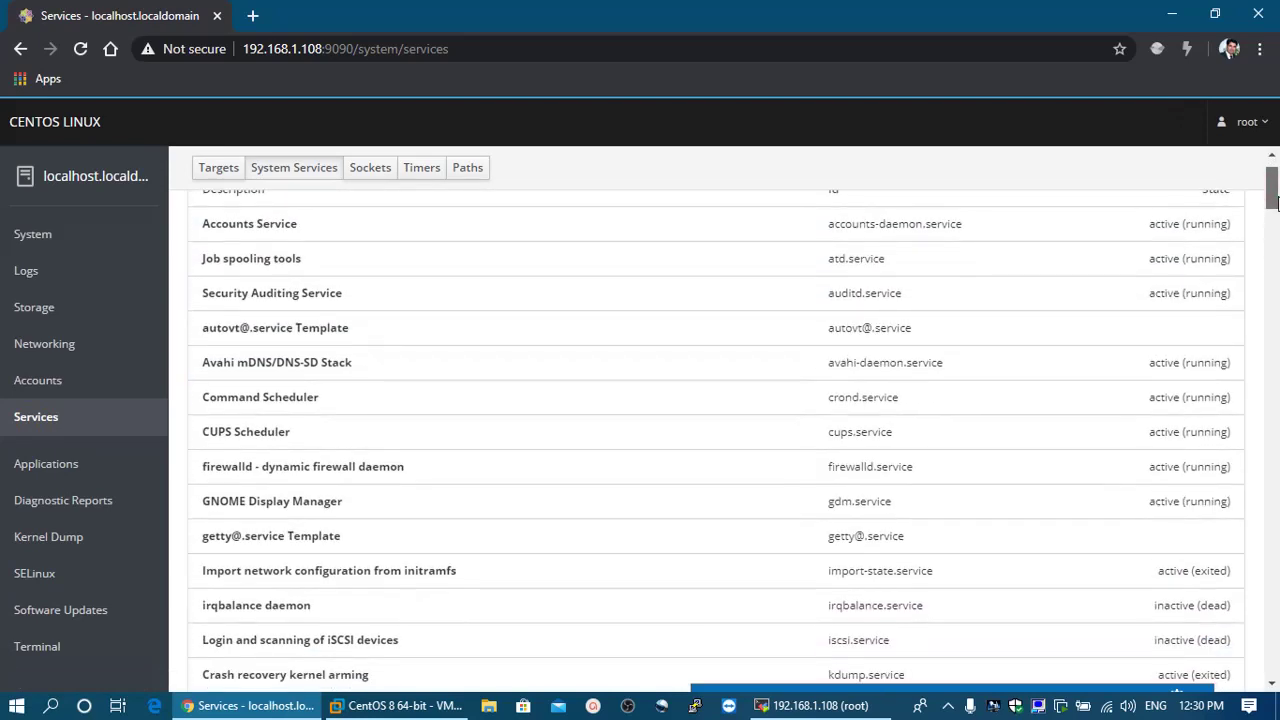
scroll(1278, 203, down, 1)
mouse_move(1277, 203)
mouse_down()
mouse_move(1277, 262)
mouse_move(1278, 203)
mouse_up()
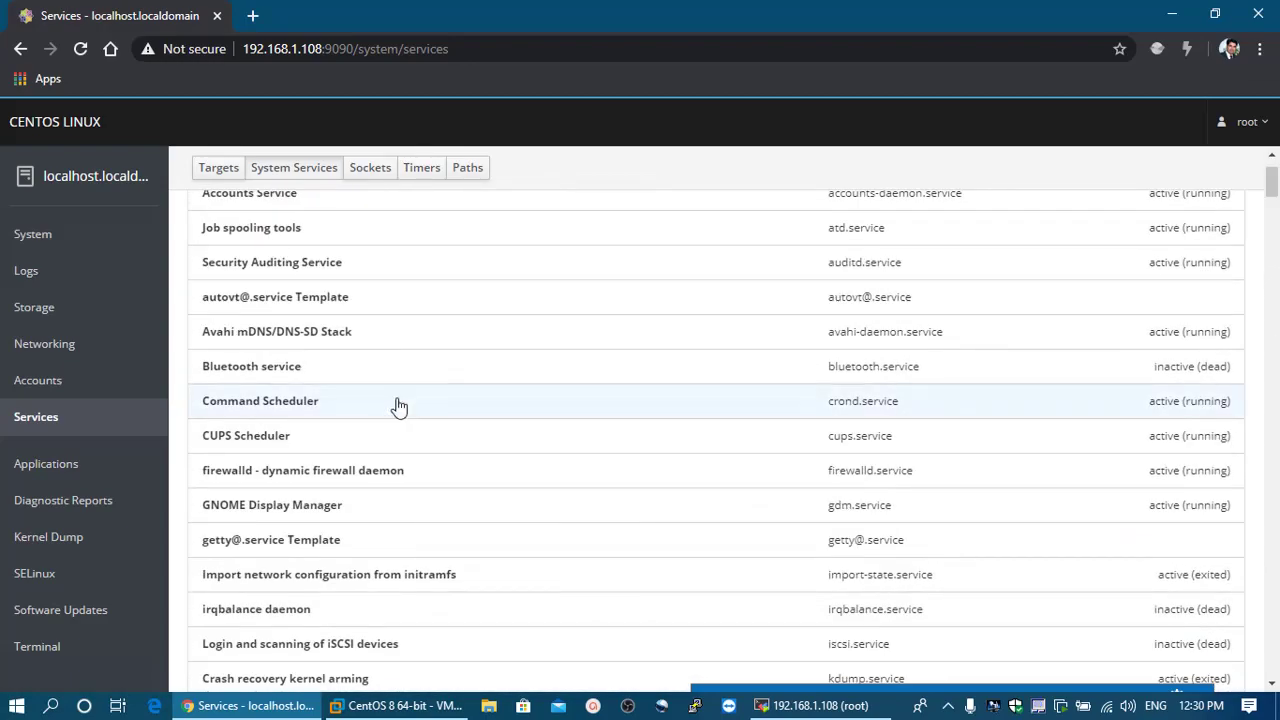
View the Targets, Sockets, Timers and Paths unit lists of the Services page in turn.
click(222, 169)
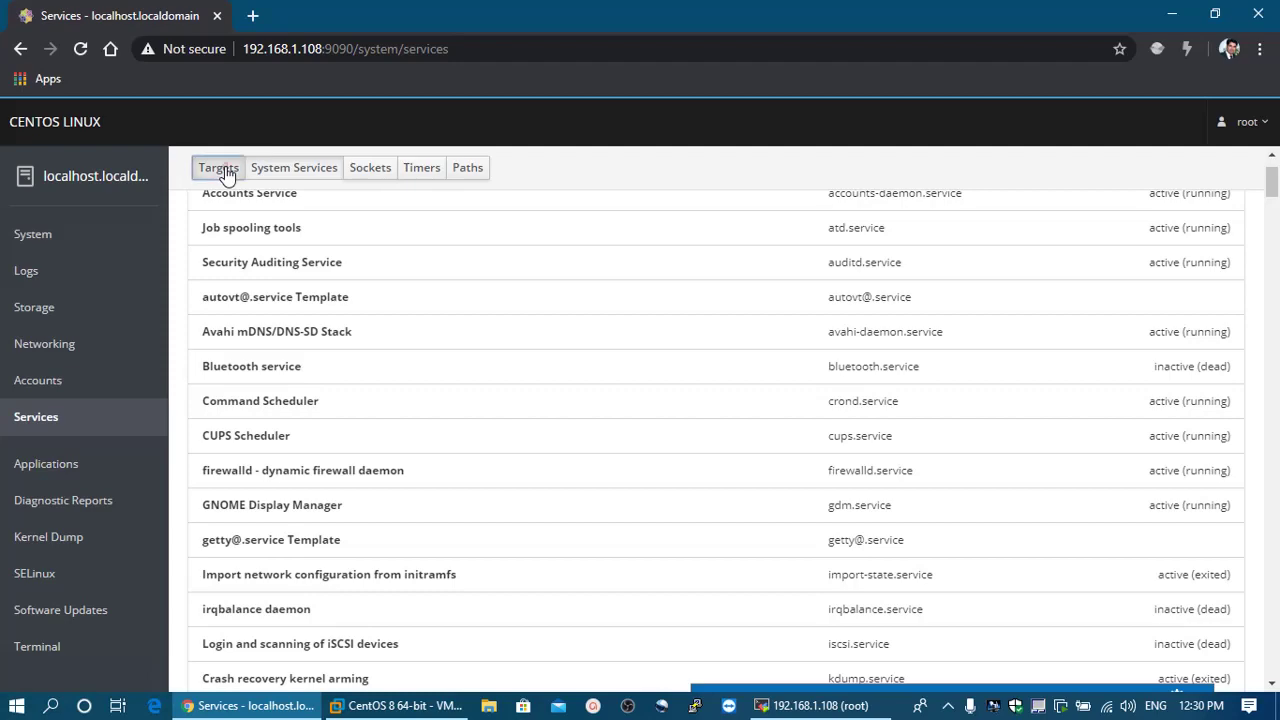
click(368, 169)
click(430, 171)
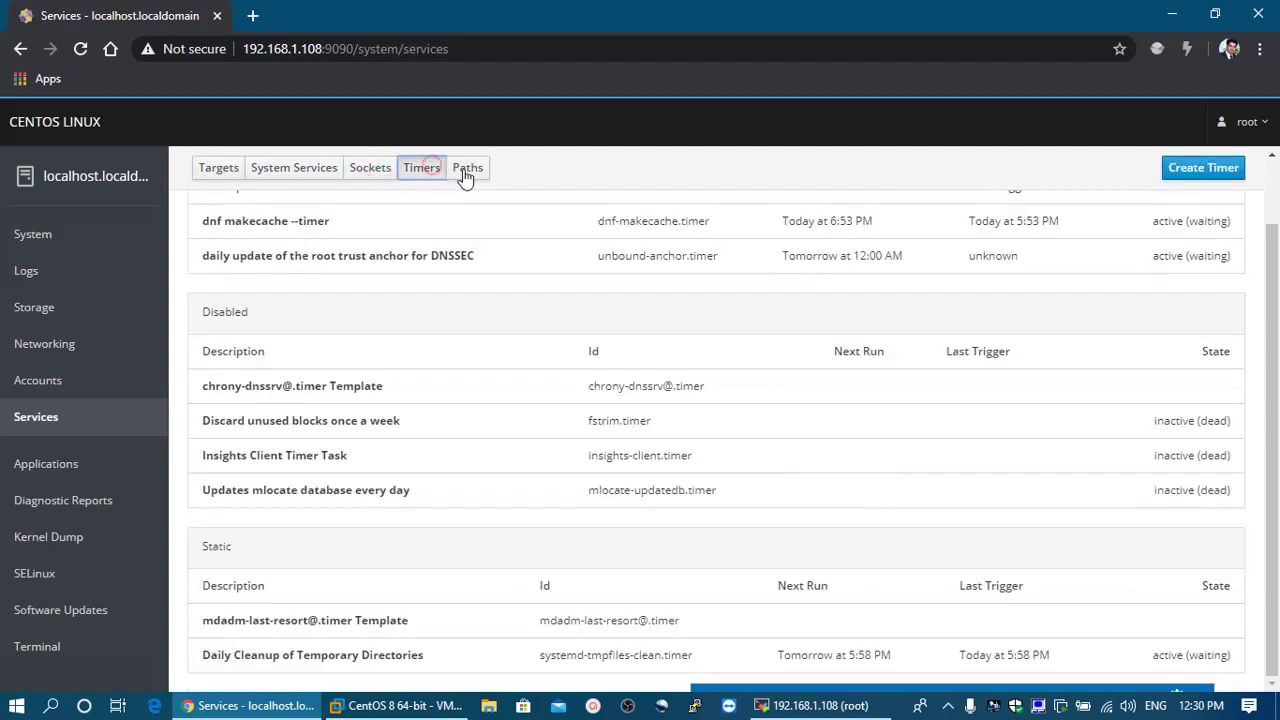
click(466, 170)
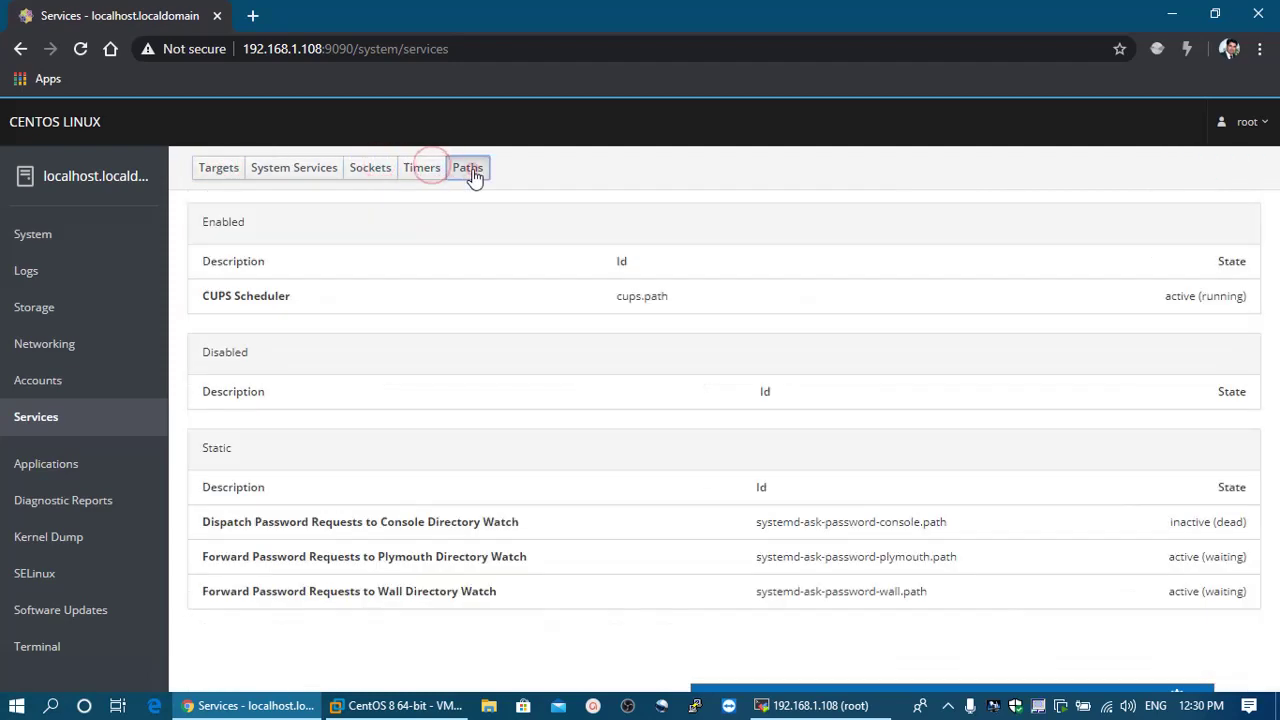
Visit the Applications, Diagnostic Reports and Kernel Dump pages in turn.
click(45, 474)
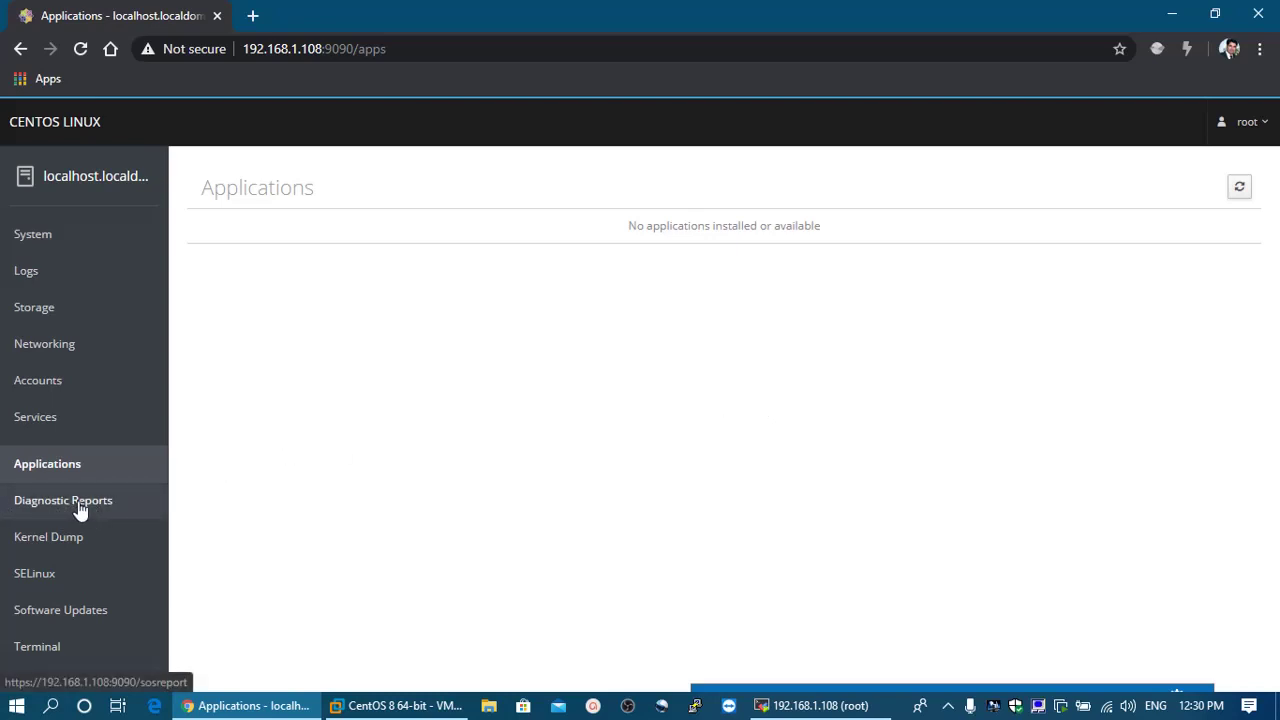
click(117, 513)
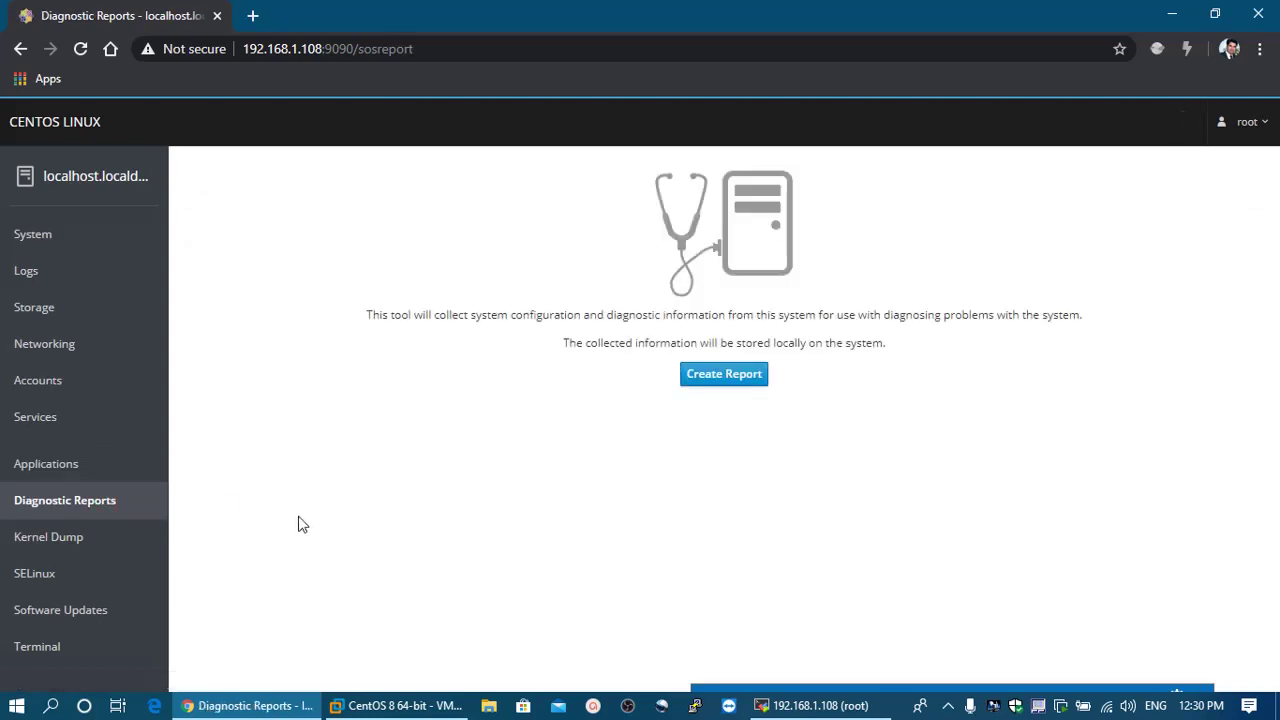
click(60, 537)
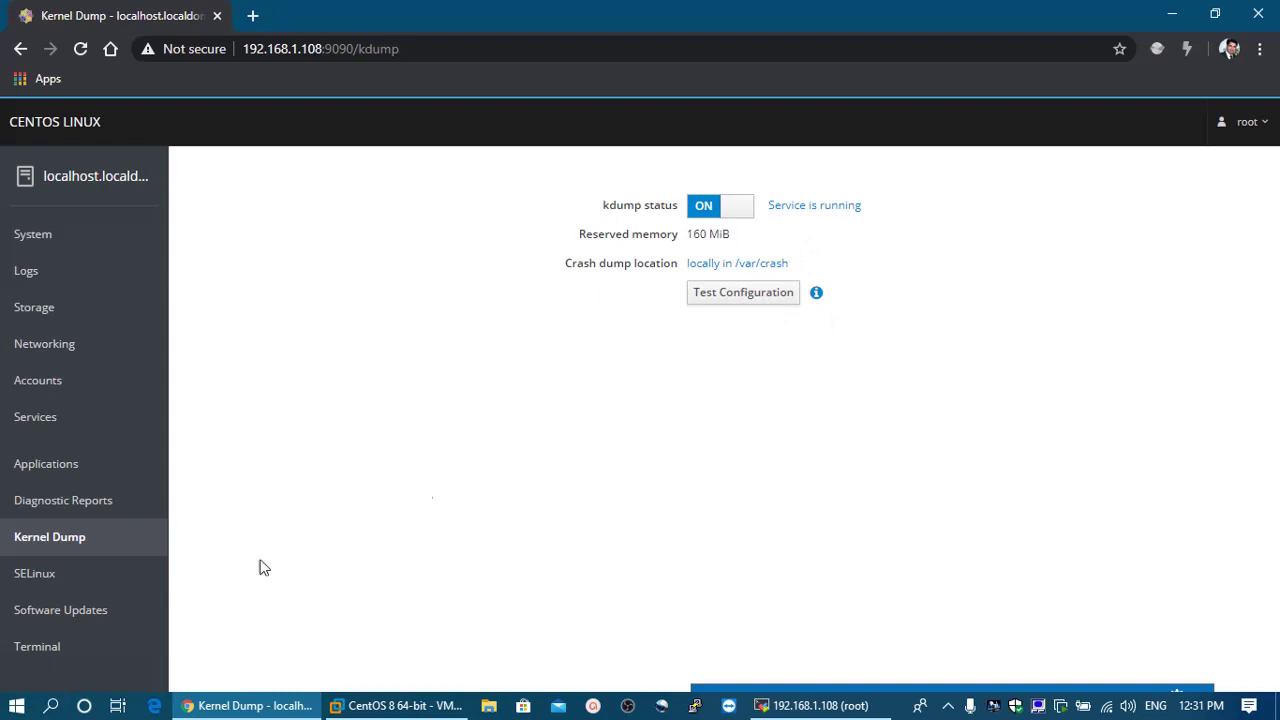
Visit the SELinux and Software Updates pages, ending on the web Terminal page.
click(45, 575)
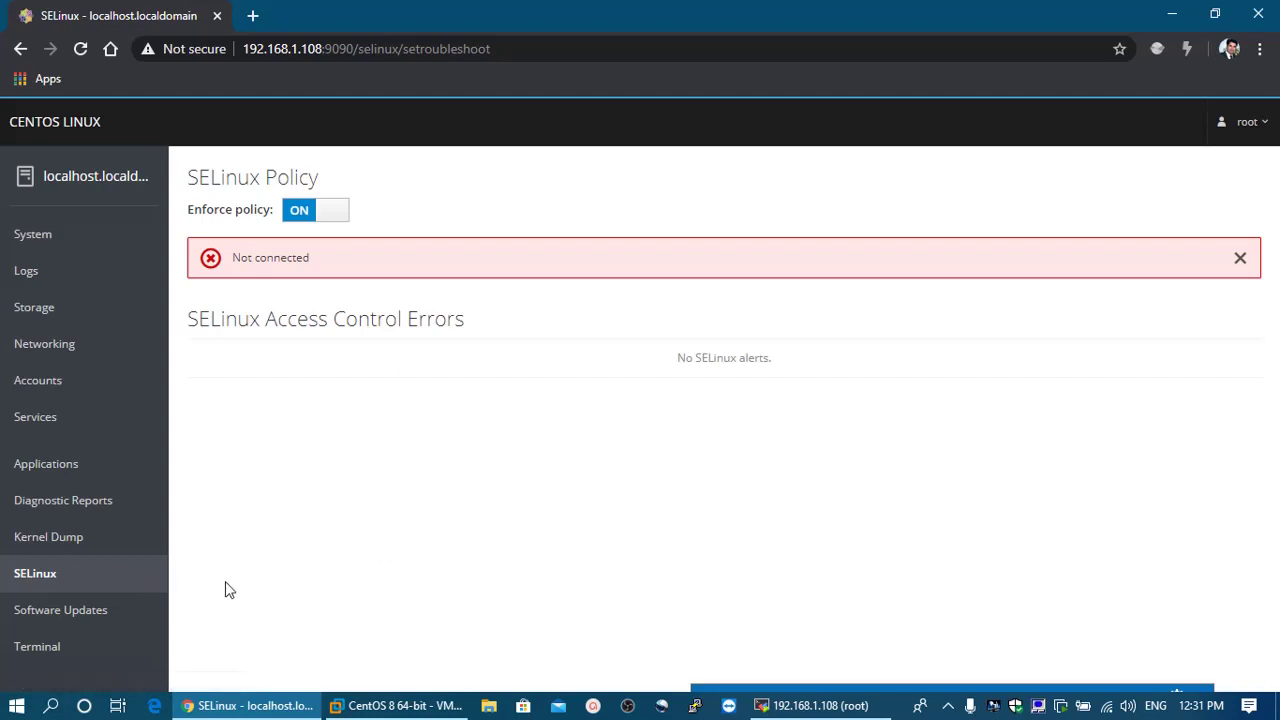
click(42, 618)
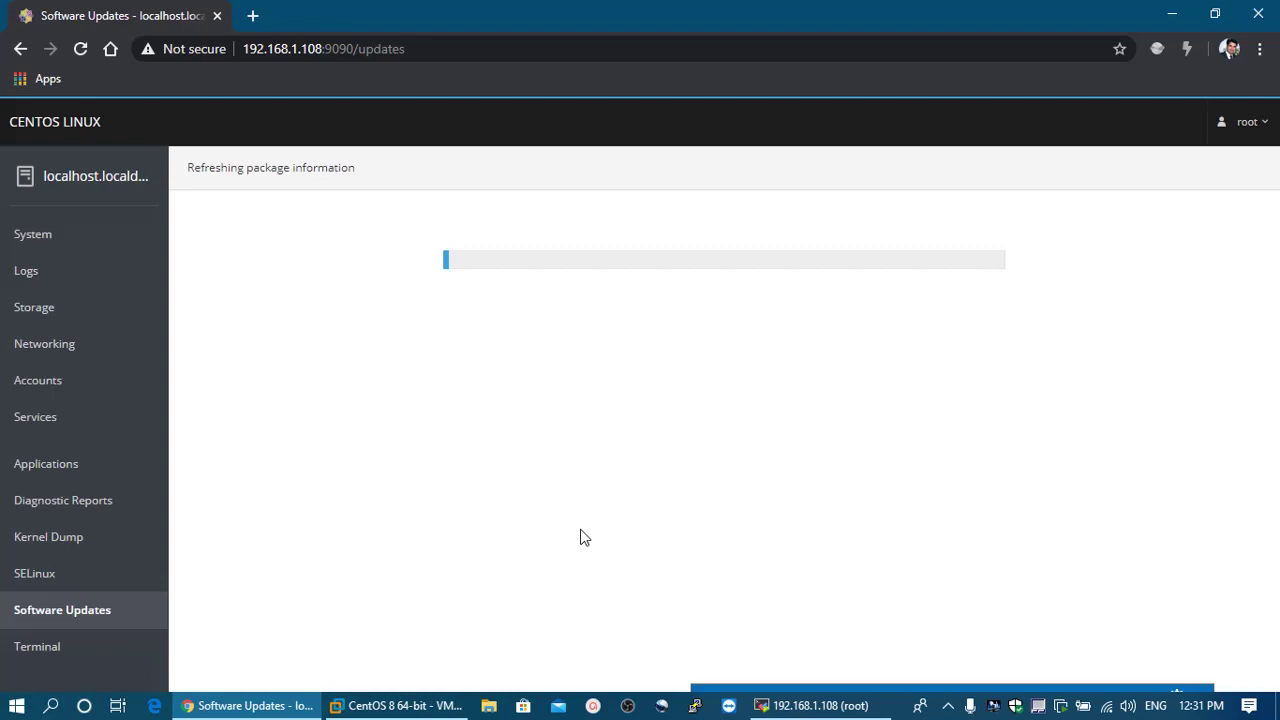
click(35, 648)
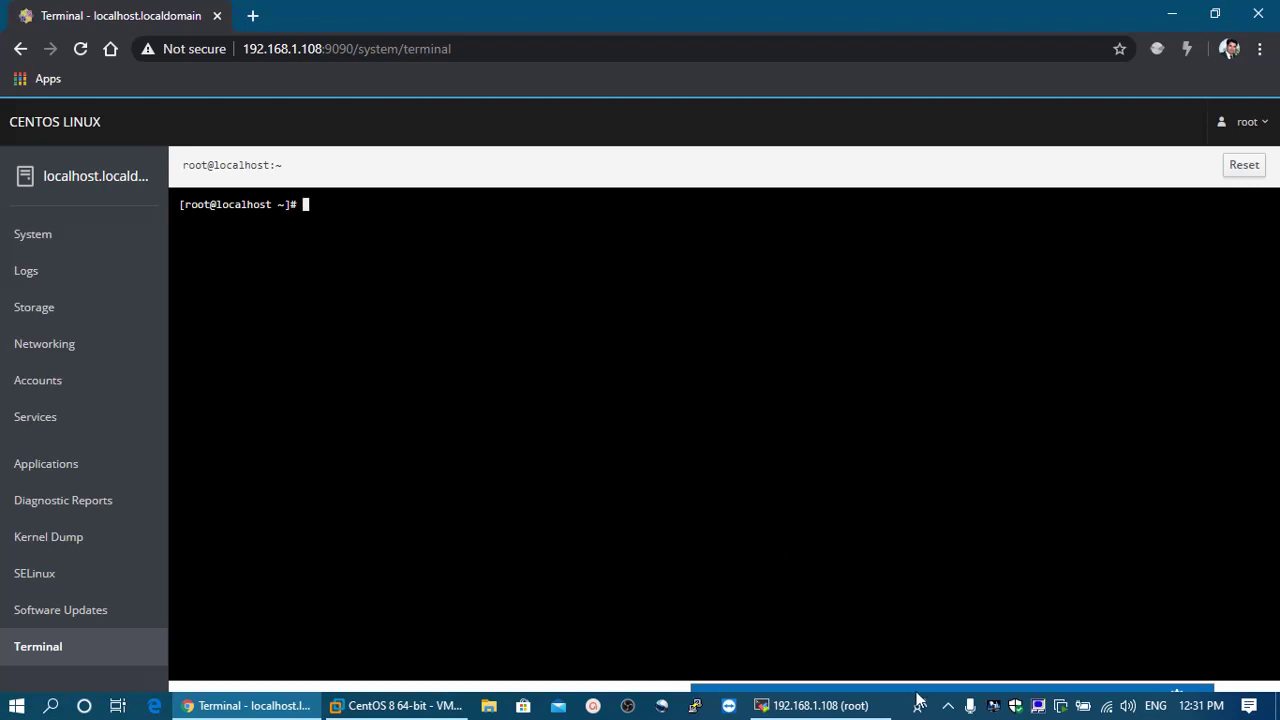
mouse_move(918, 688)
drag(938, 516, 986, 8)
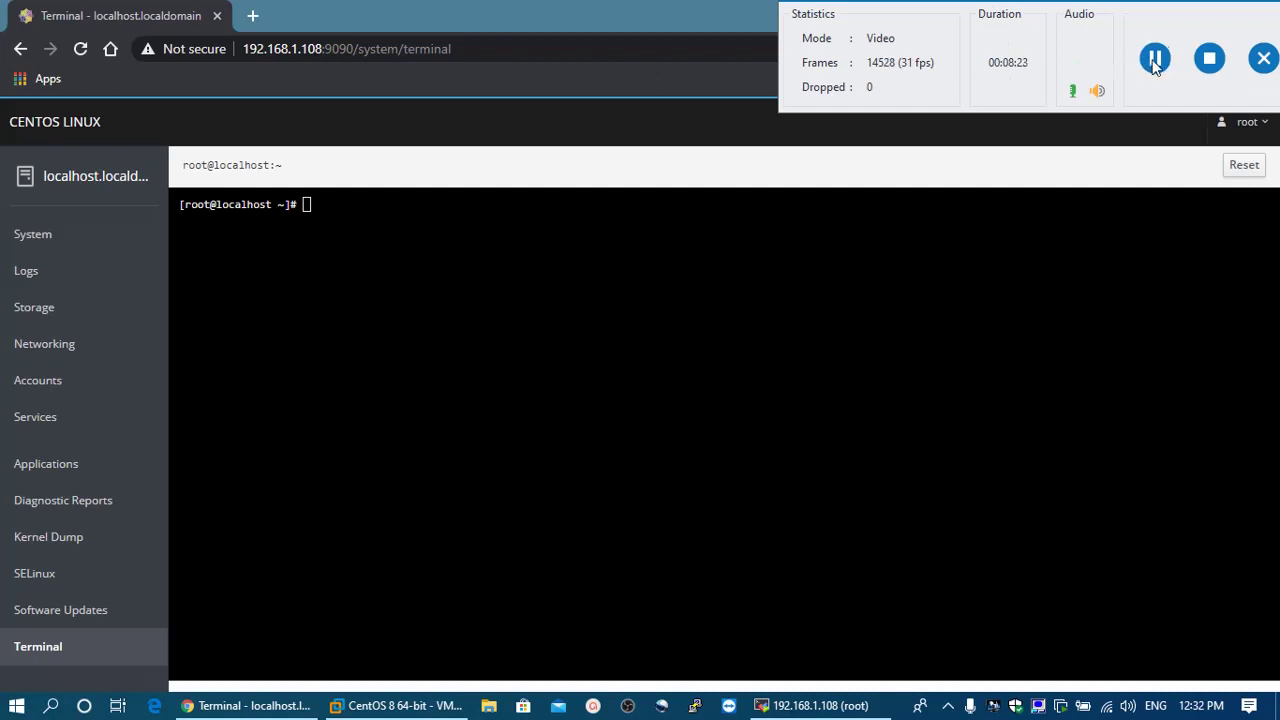
Open the root user's account menu to view its language, account settings, authentication and log-out options.
click(1240, 121)
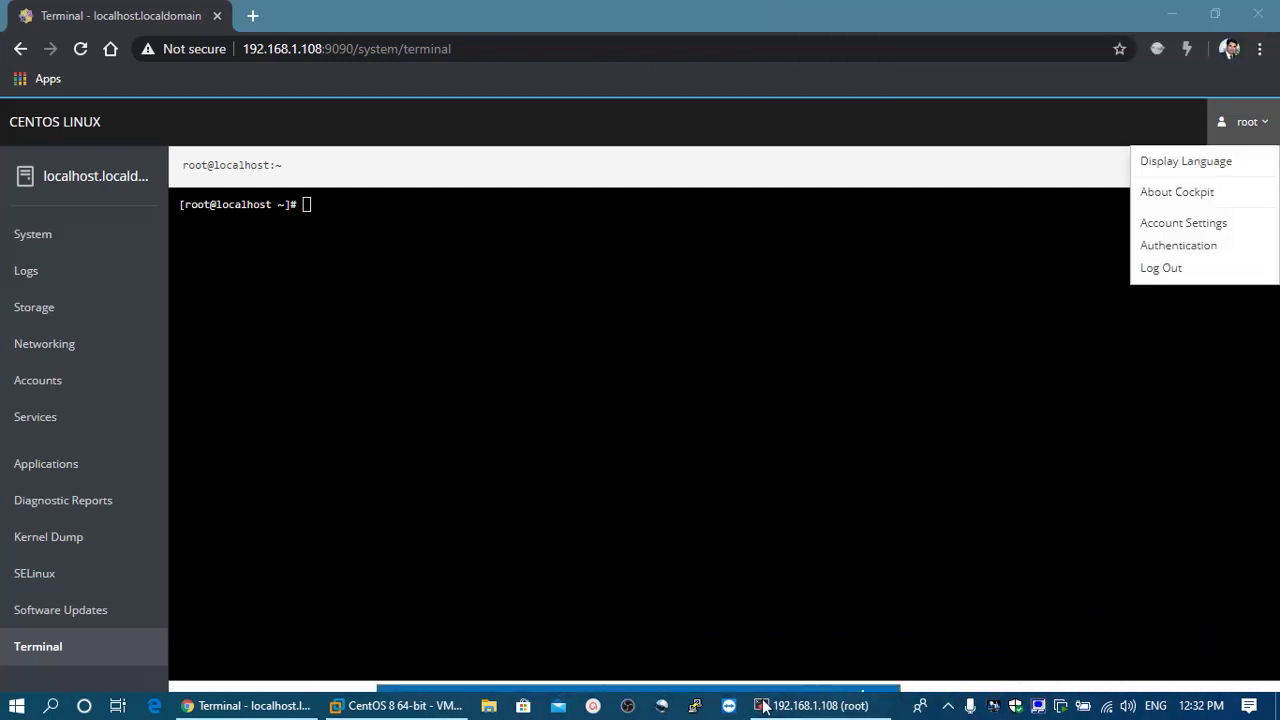
click(1266, 122)
click(1266, 122)
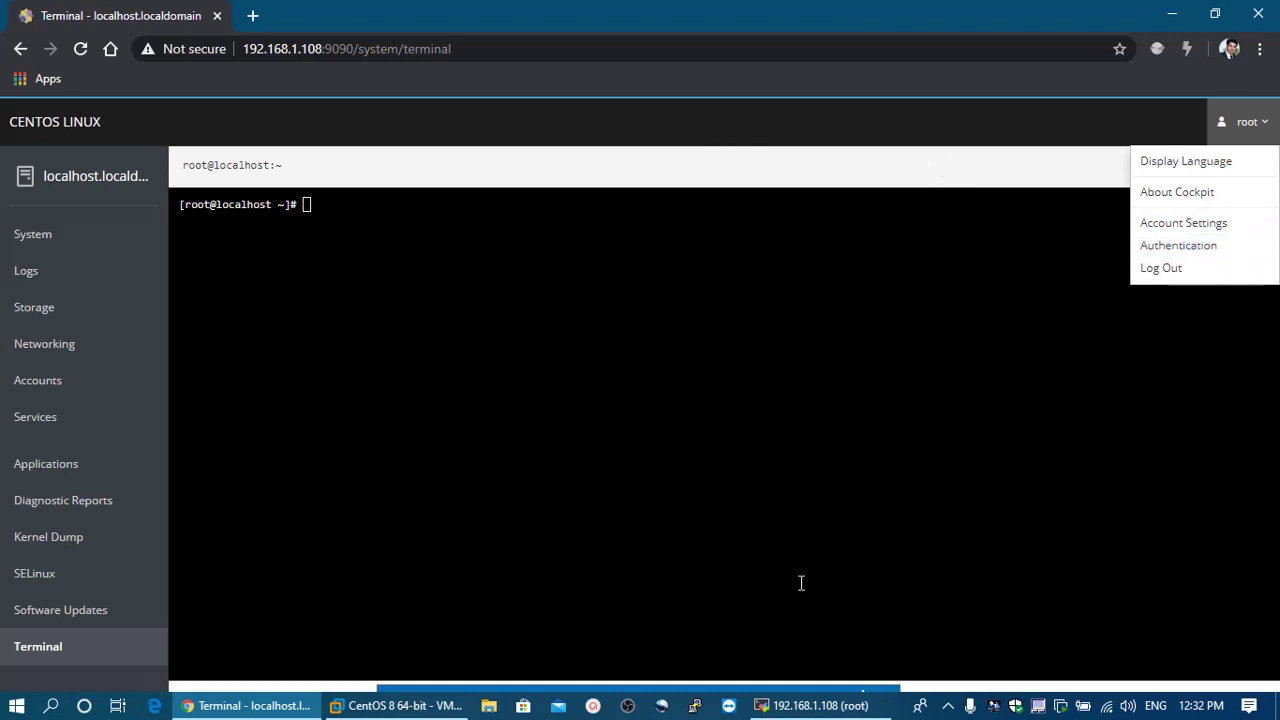
mouse_move(814, 694)
drag(814, 694, 947, 8)
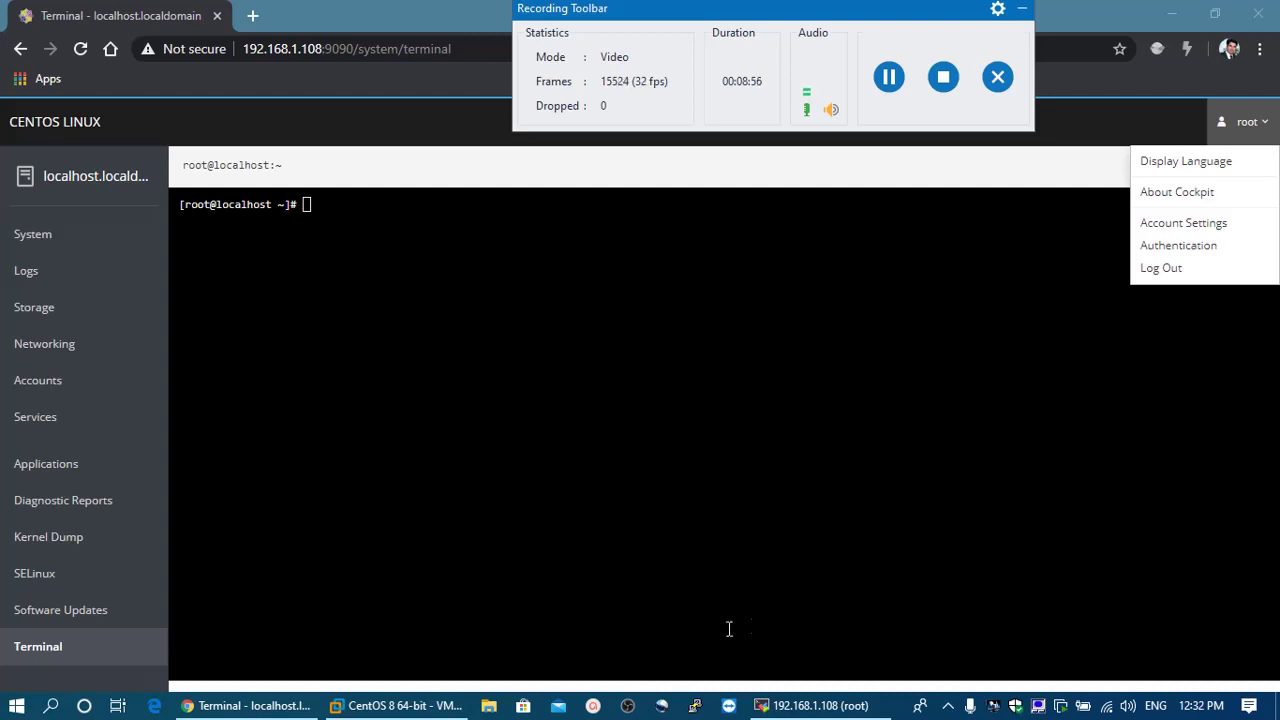
mouse_move(400, 705)
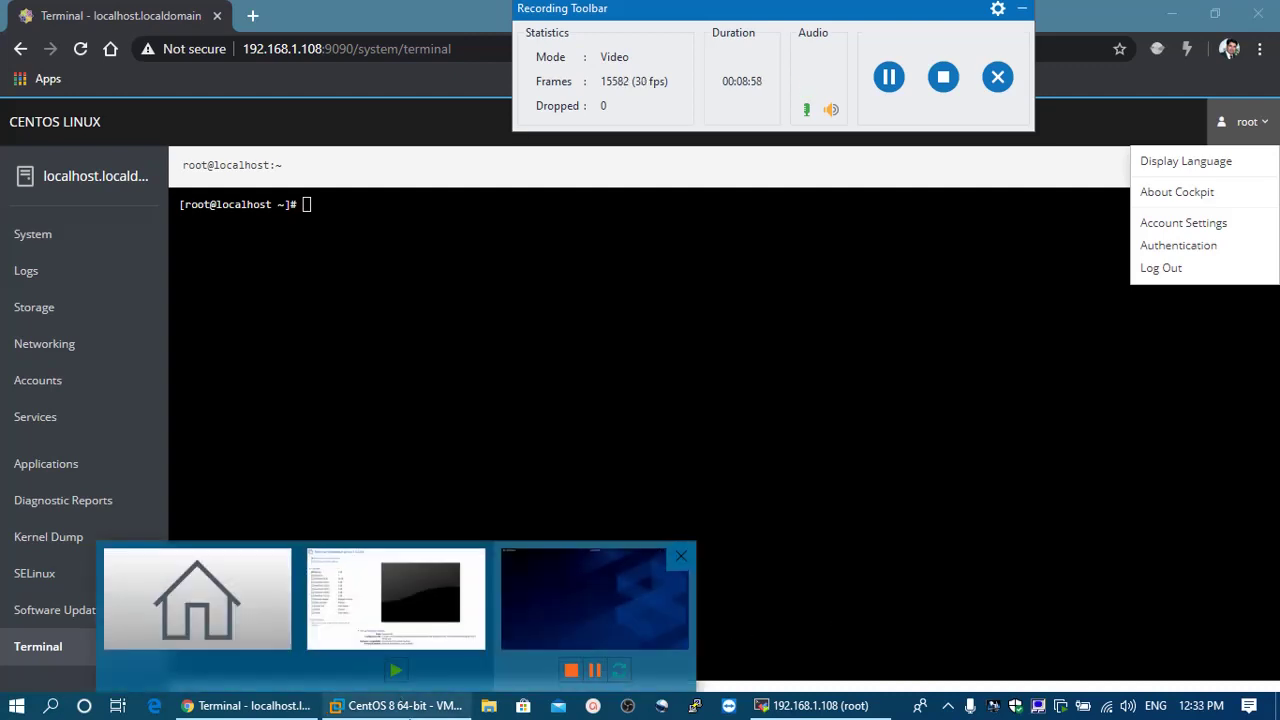
mouse_move(810, 712)
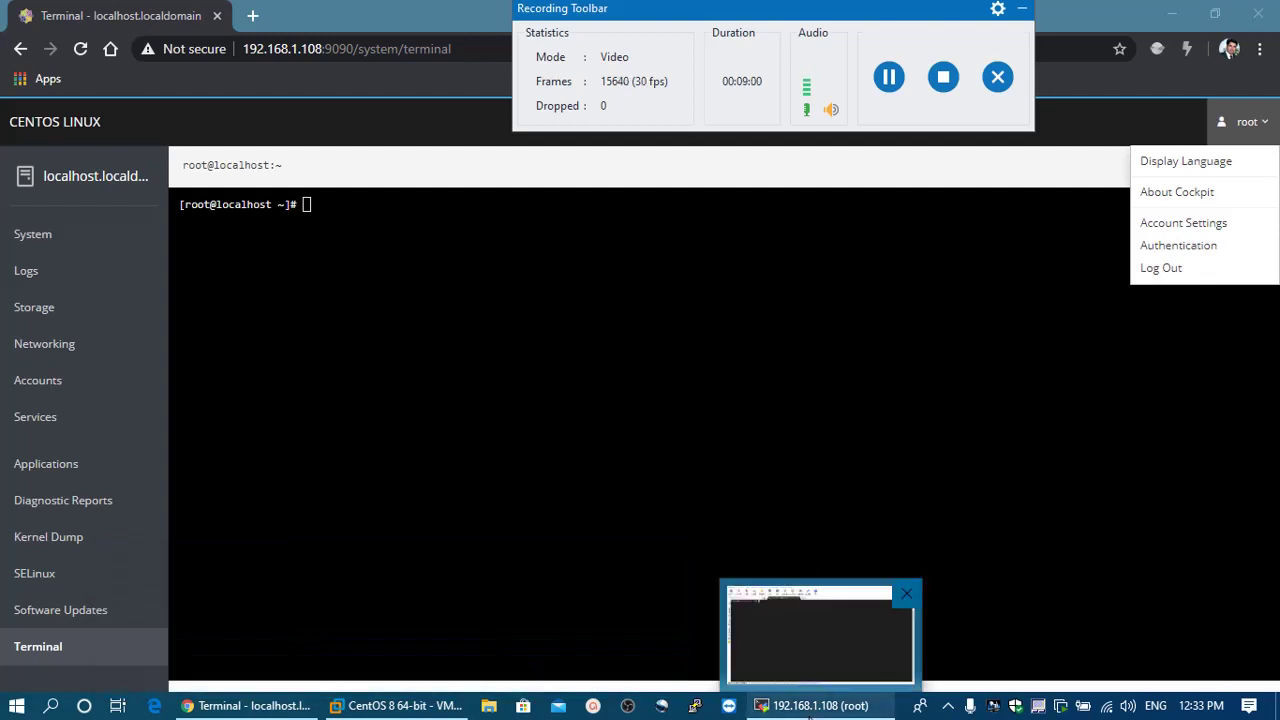